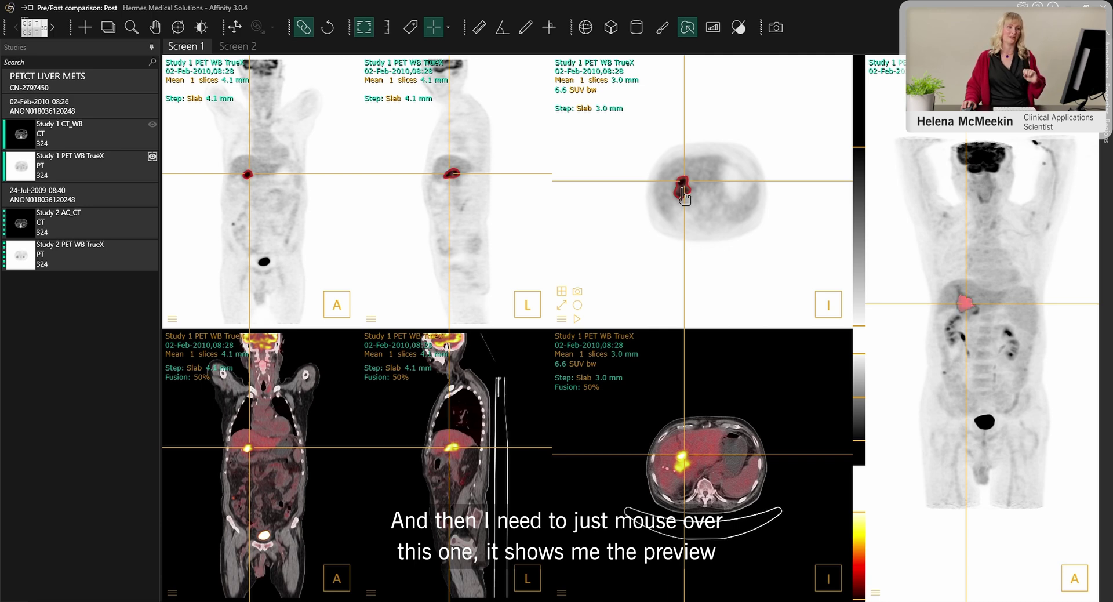
Keep the Study 1 liver lesion as Segment 1 and label it with its volume and SUV statistics.
left_click(684, 196)
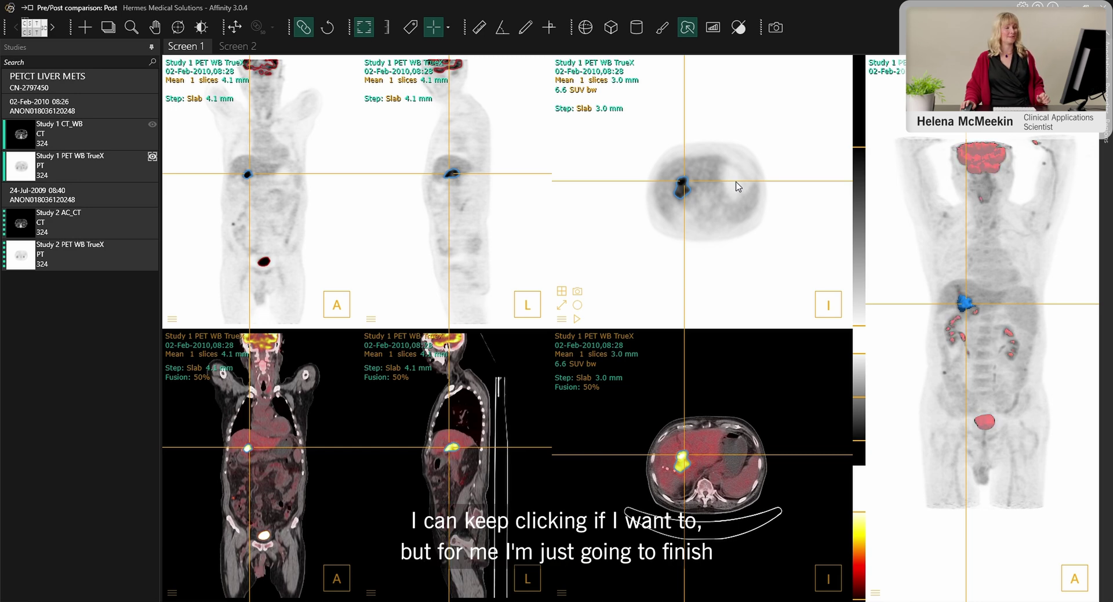
key("Escape")
left_click(410, 28)
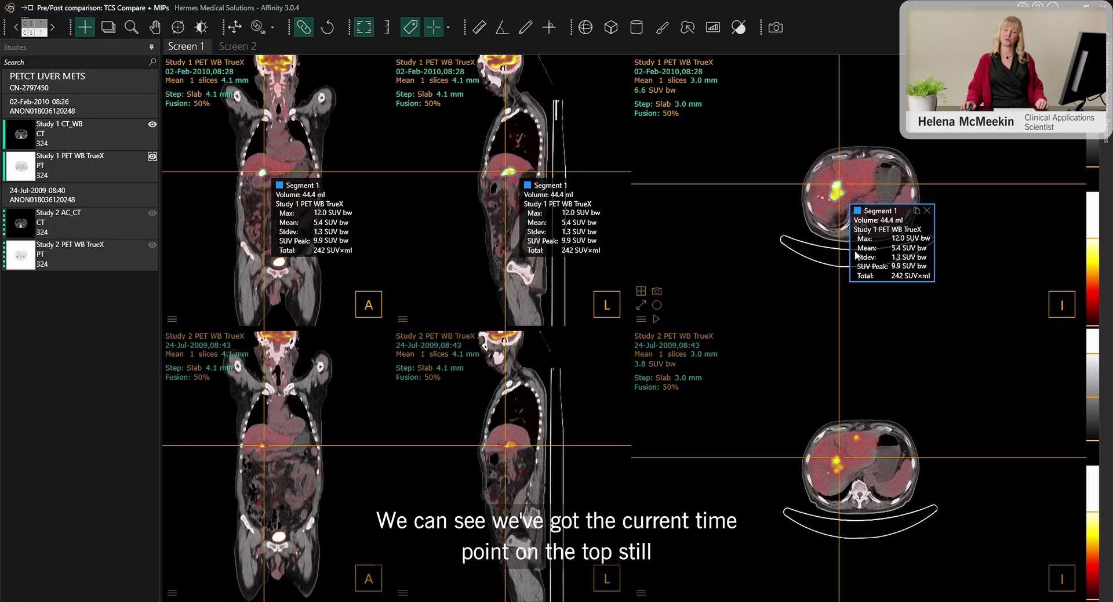
Centre the crosshairs on the Study 2 liver lesion and zoom in on it.
left_click(834, 463)
left_click_drag(833, 464, 842, 463)
mouse_move(511, 445)
left_mouse_down()
mouse_move(499, 445)
mouse_move(513, 442)
left_mouse_up()
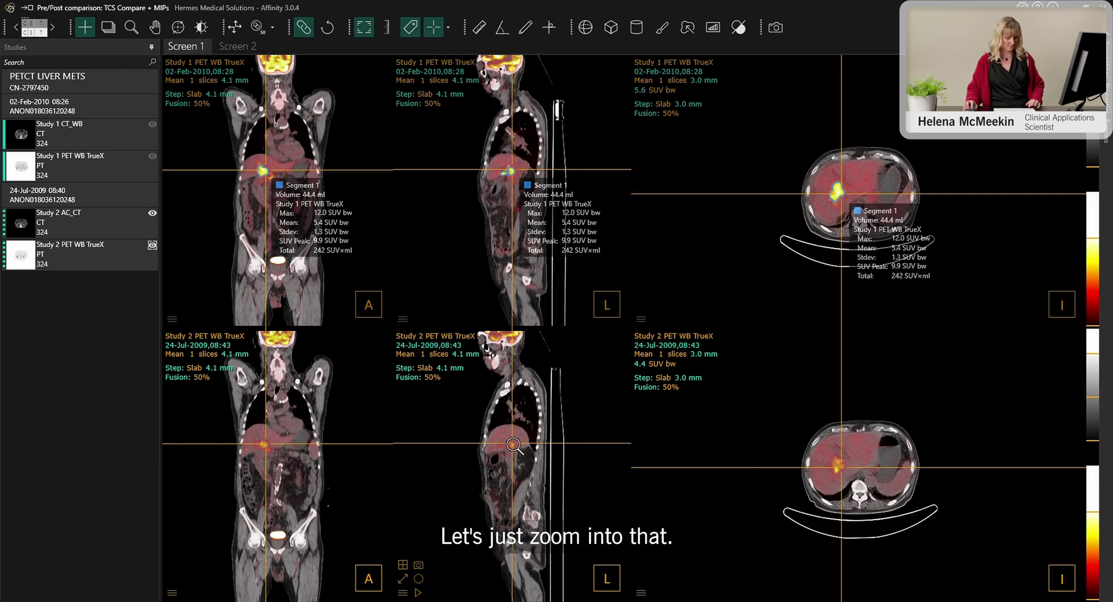
scroll(513, 442, "up", 5)
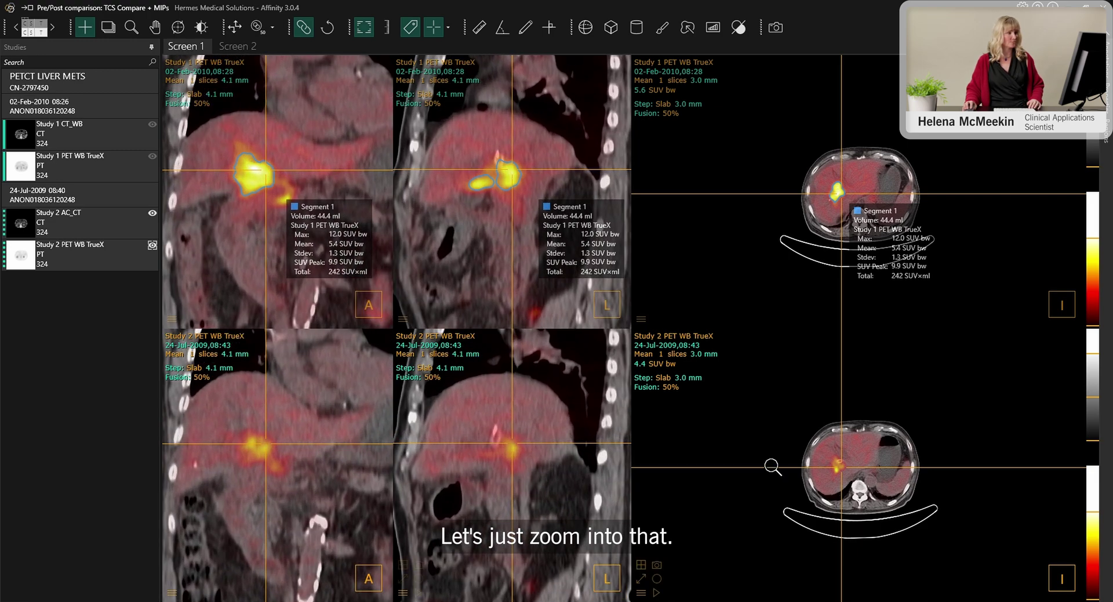
scroll(760, 461, "up", 2)
scroll(858, 464, "up", 4)
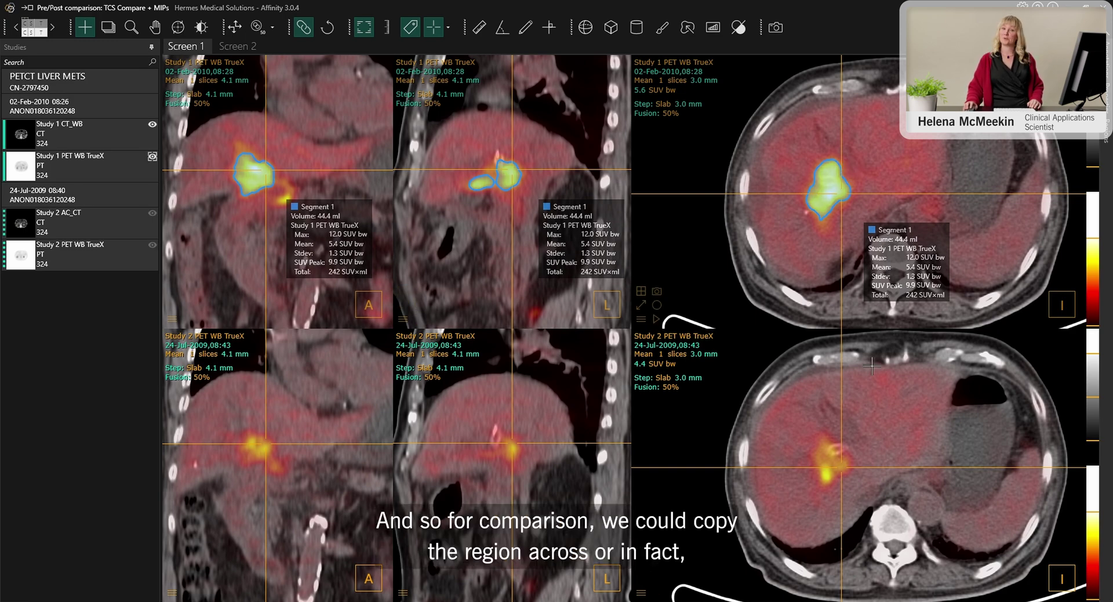
Segment the Study 2 lesion as Segment 2 (11.6 ml) and show the Lesion Quant Compare layout.
left_click(685, 29)
left_click(832, 473)
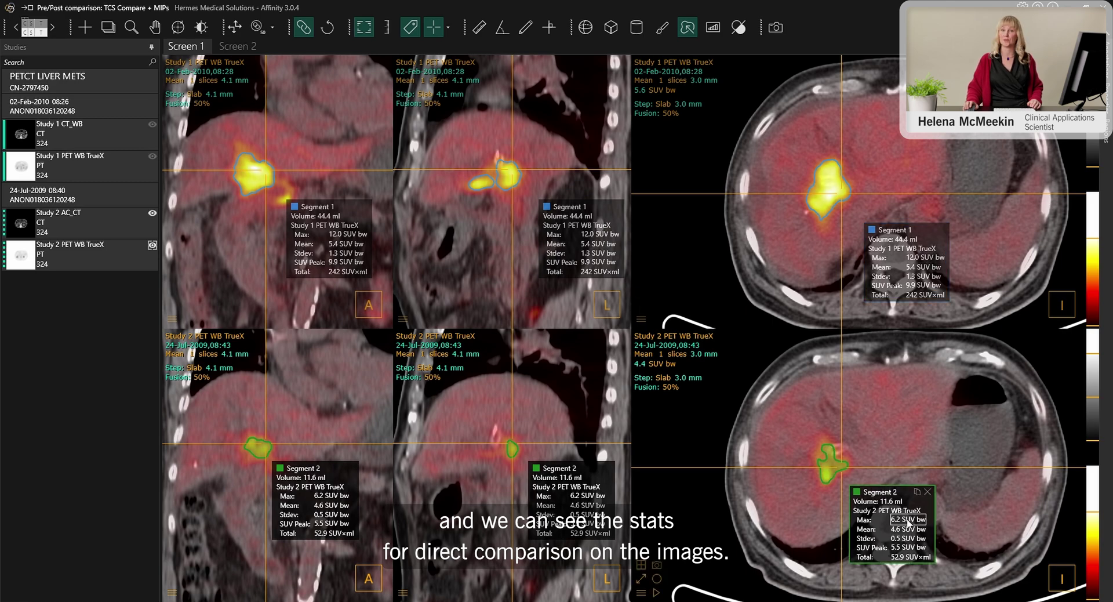
key("Escape")
key("Page_Down")
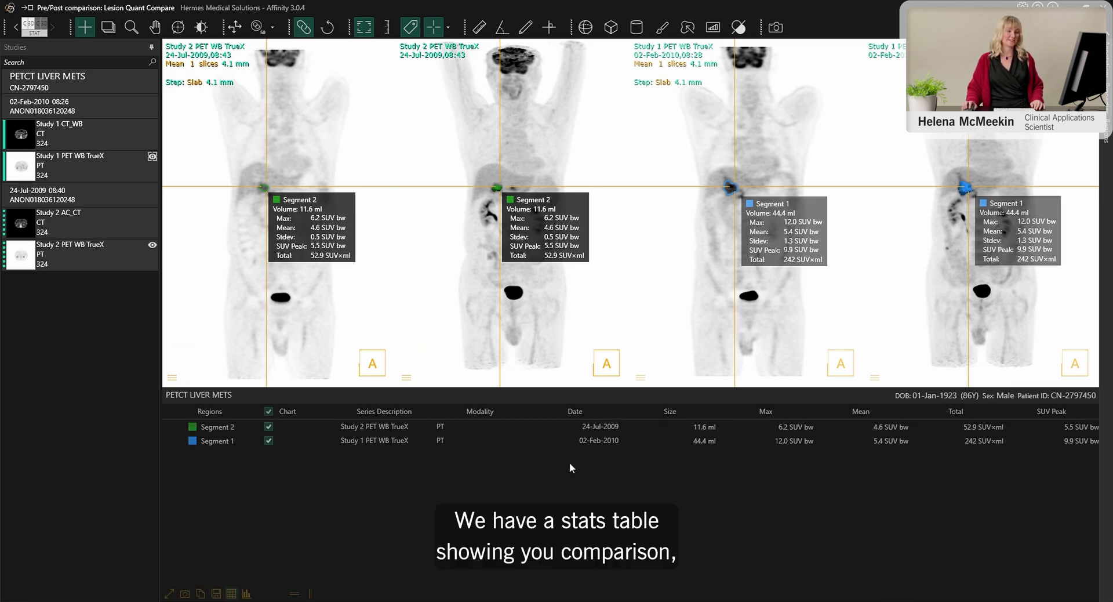
Put a column chart beside the stats table and chart SUV Max instead of Mean.
left_click(247, 593)
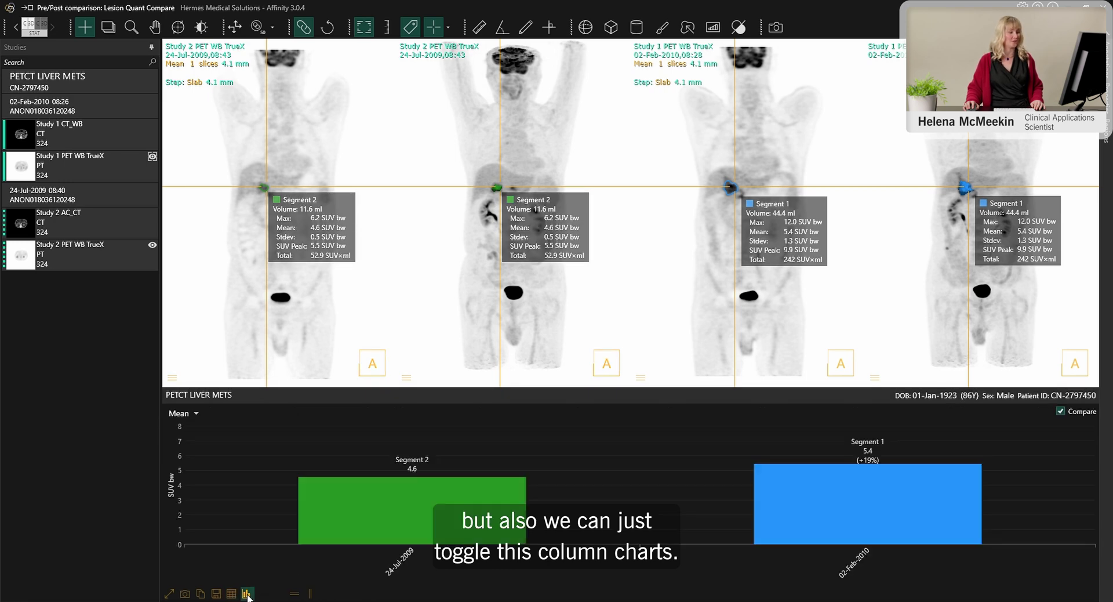
left_click(310, 594)
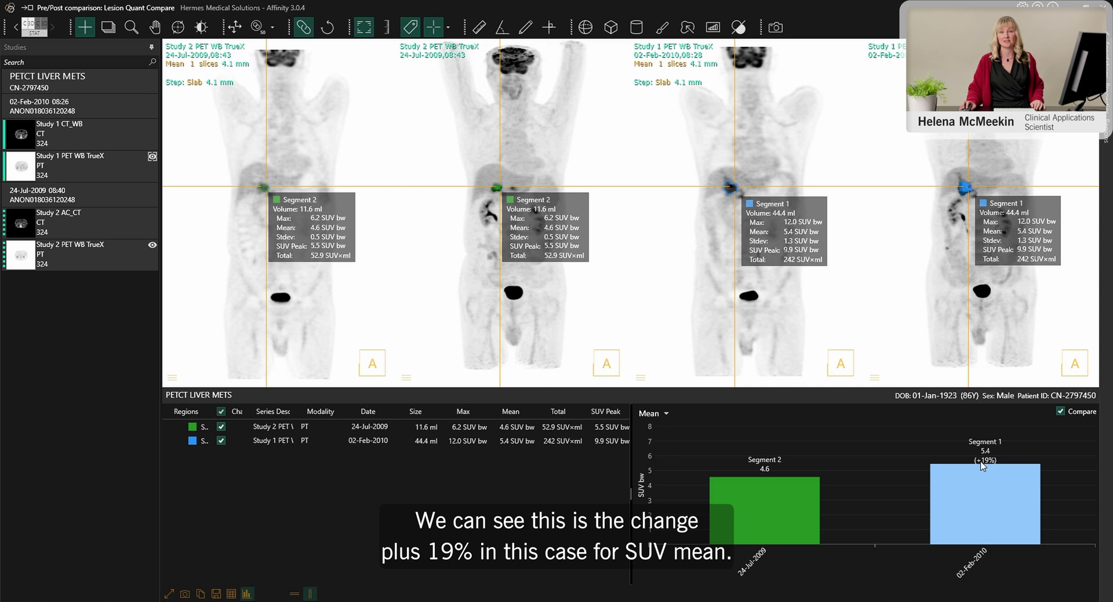
left_click(669, 418)
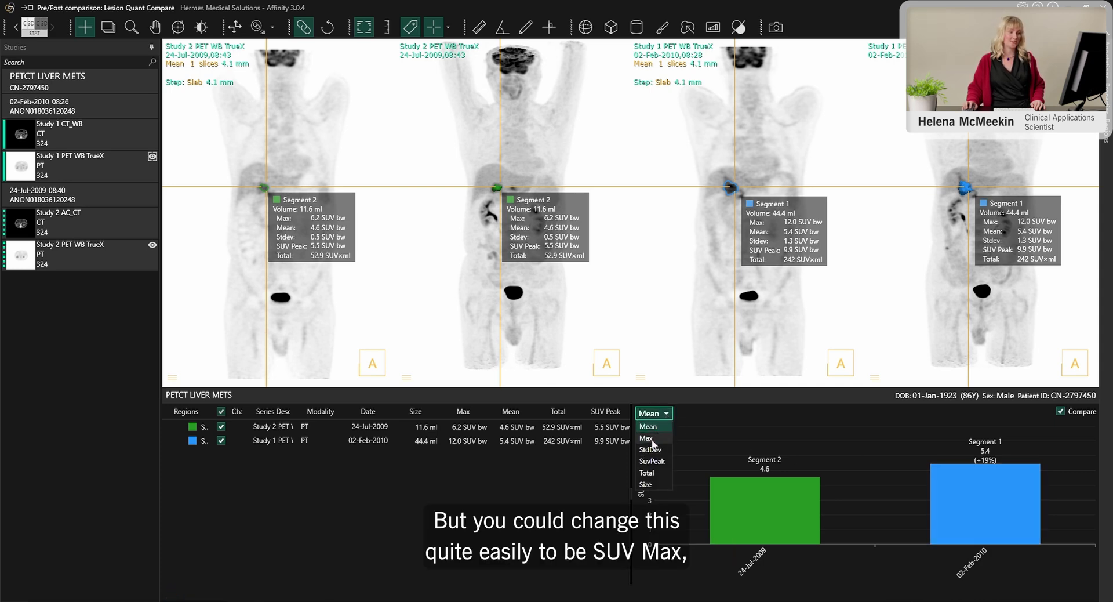
left_click(646, 438)
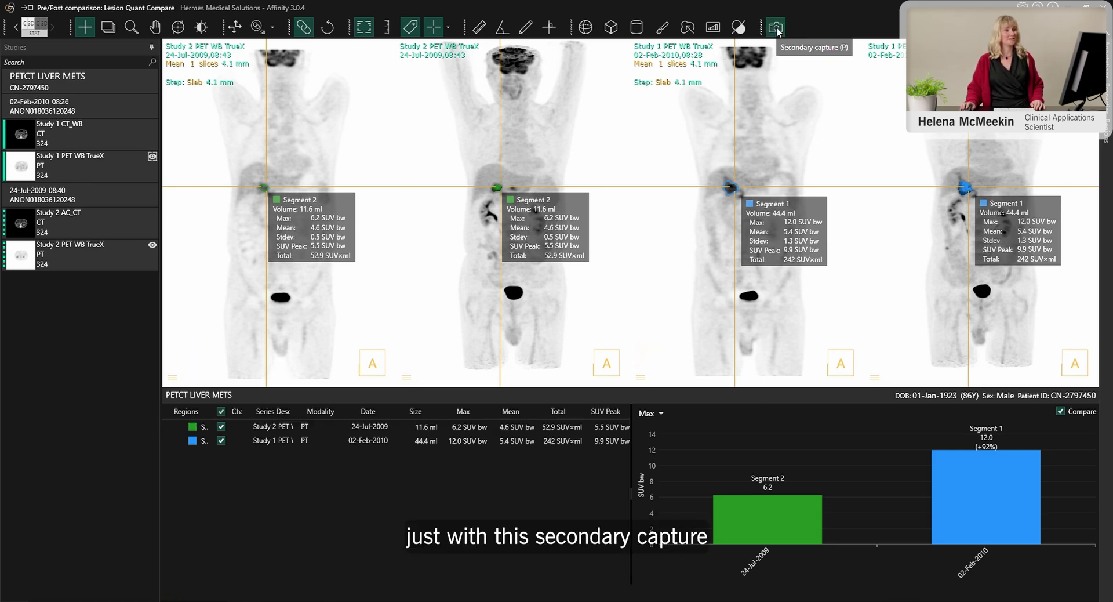
Save a secondary capture and open the new Print Study 1 PET WB TrueX entry.
key("p")
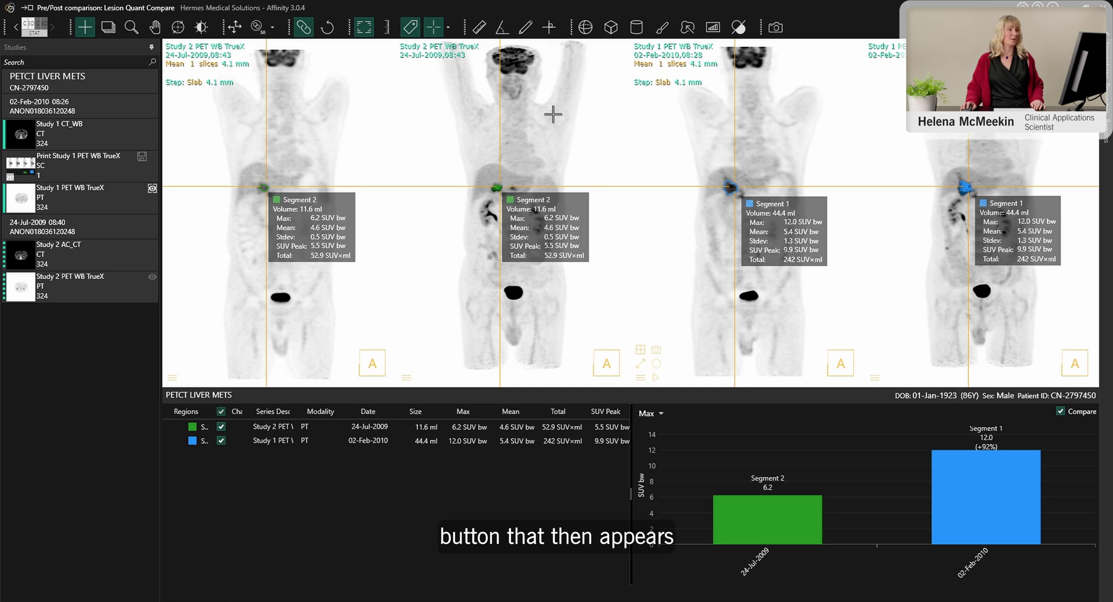
double_click(53, 163)
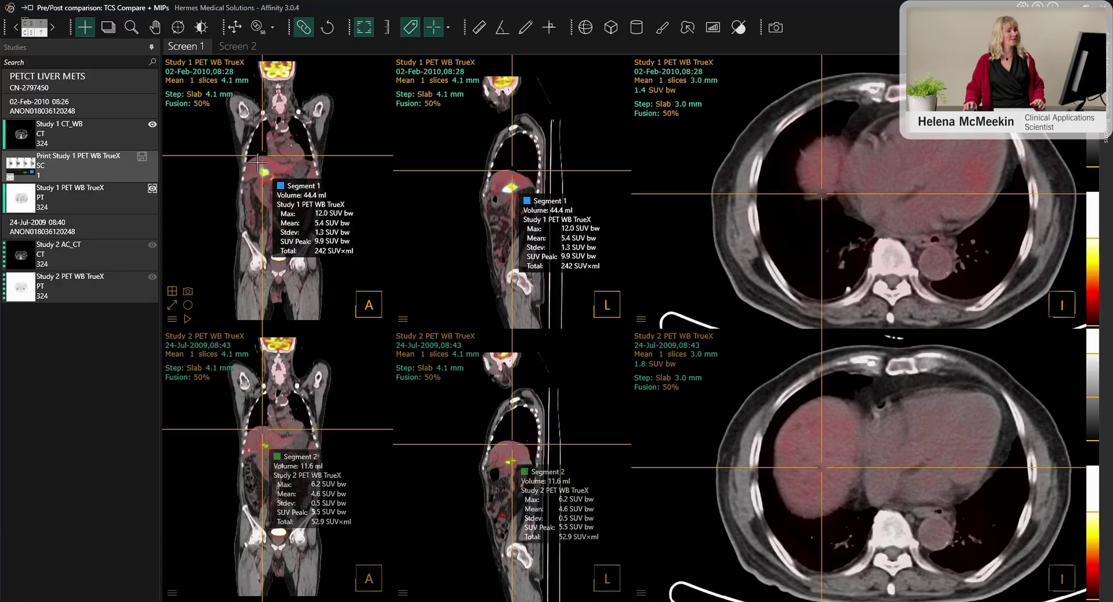
Move the crosshairs onto the liver and zoom the coronal and sagittal views in on the lesions.
left_click_drag(258, 165, 259, 157)
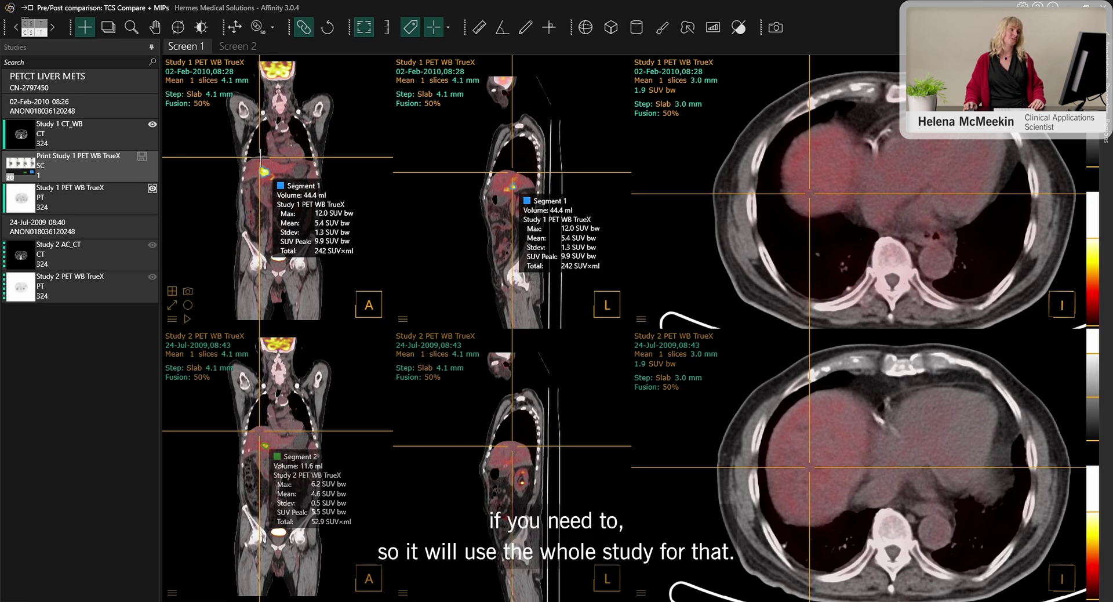
scroll(261, 158, "up", 5)
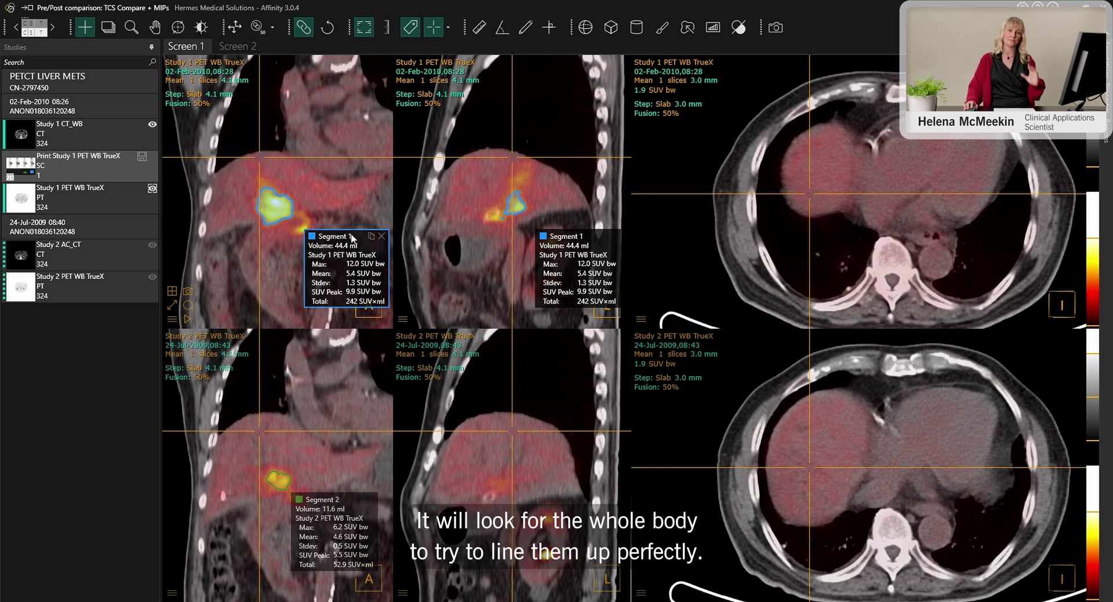
left_click_drag(273, 147, 262, 151)
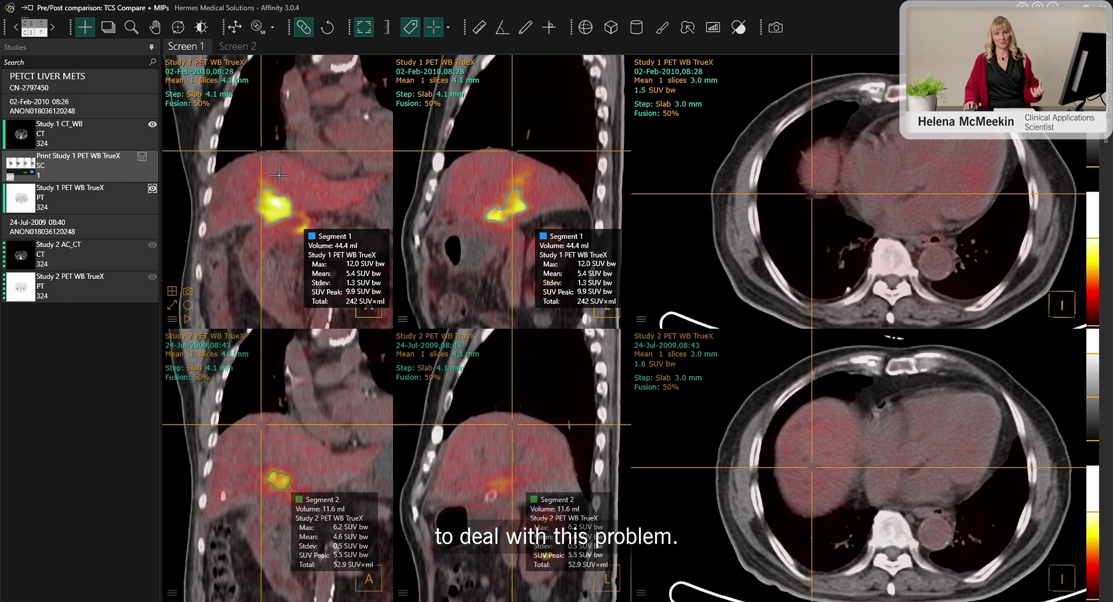
Apply a focused registration at the liver lesion in the coronal view, using a chosen sphere size.
left_click(271, 29)
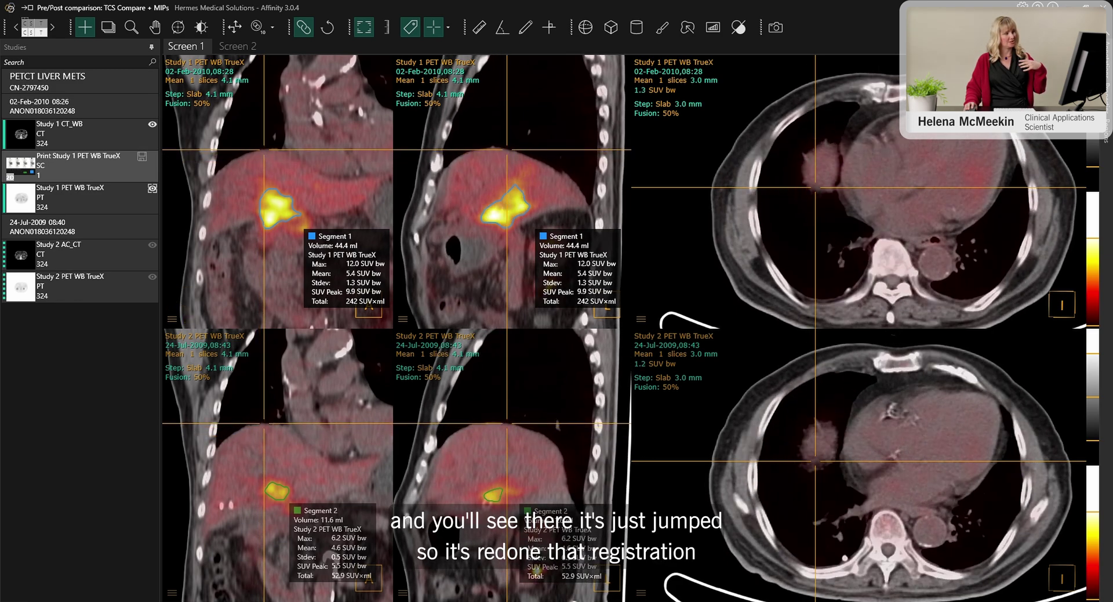
left_click(260, 152)
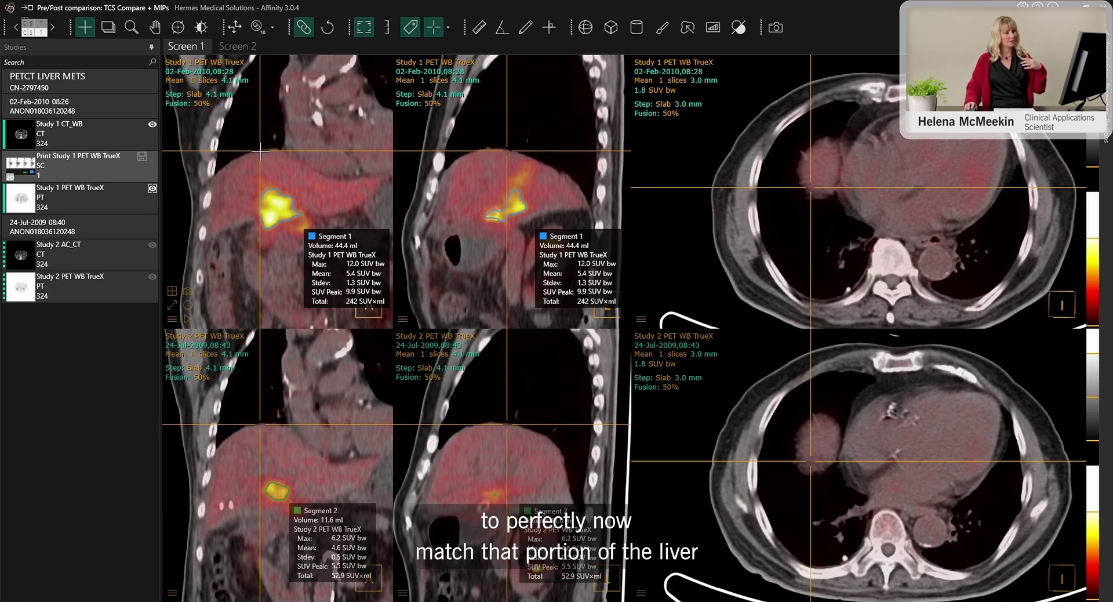
left_click_drag(260, 152, 218, 233)
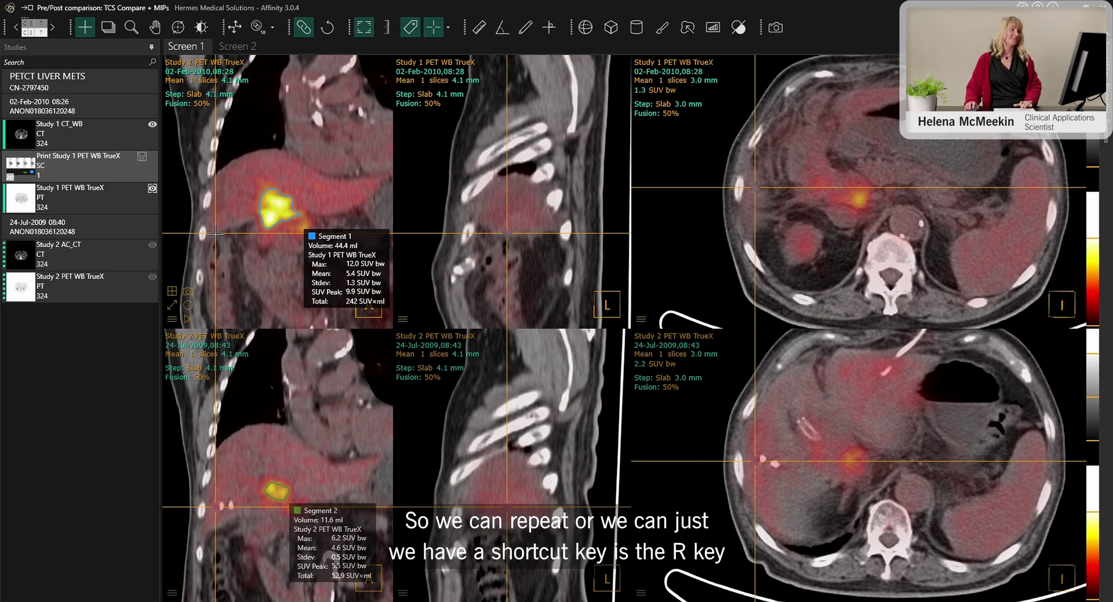
Repeat the focused registration with R at the tumour so both studies' lesions line up.
key("r")
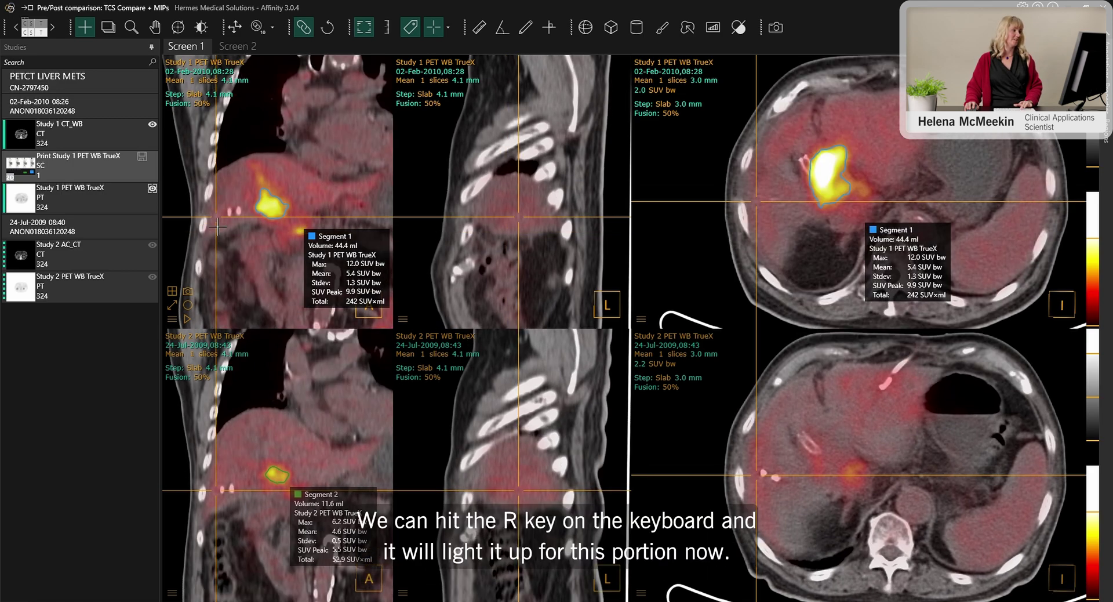
left_click(217, 230)
key("r")
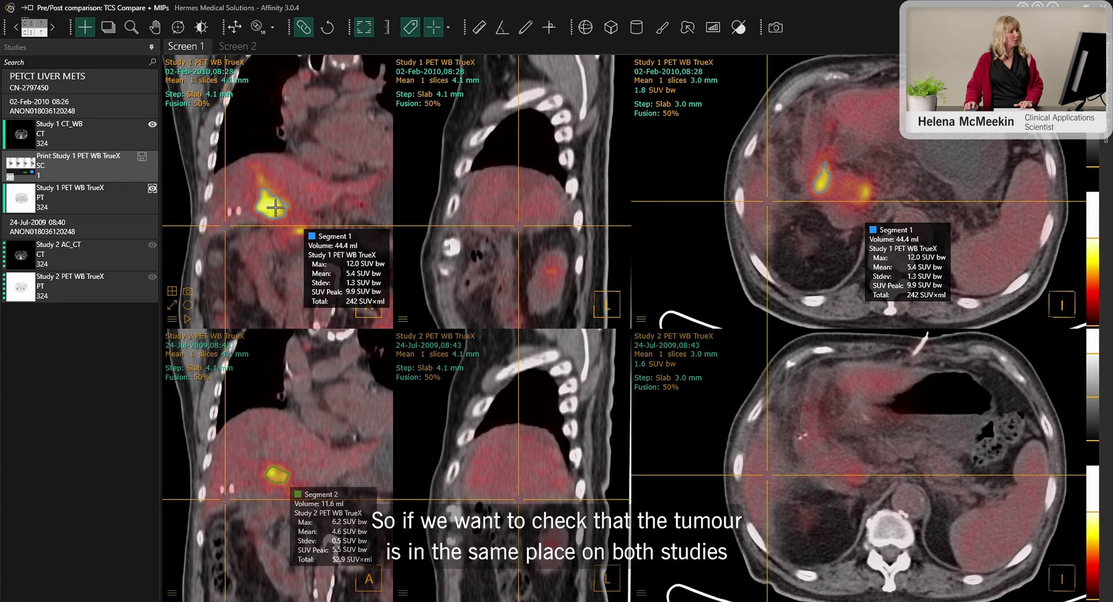
left_click(271, 207)
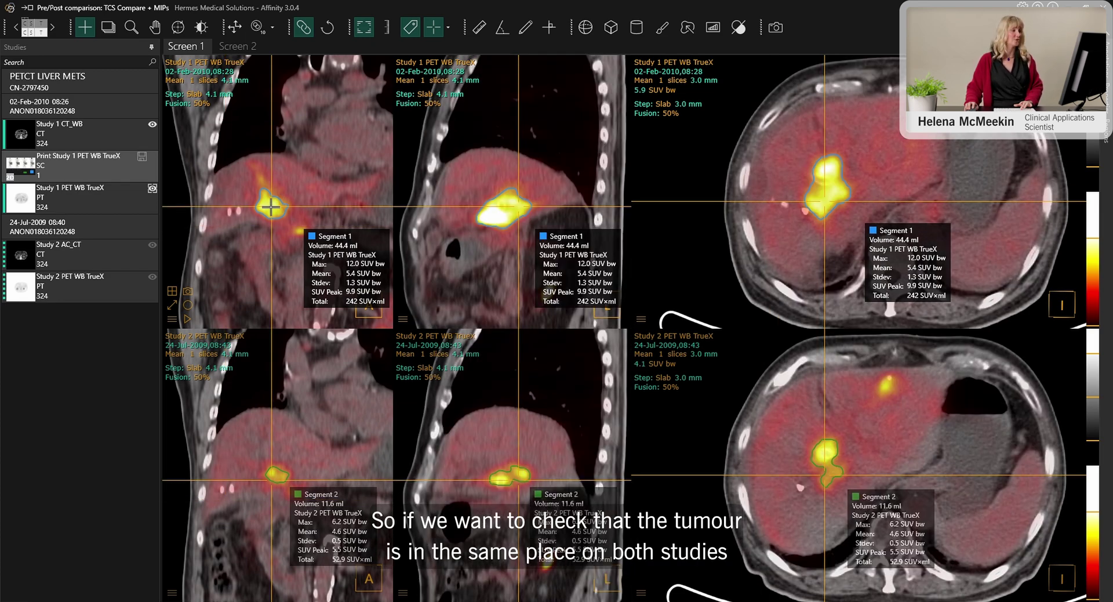
key("r")
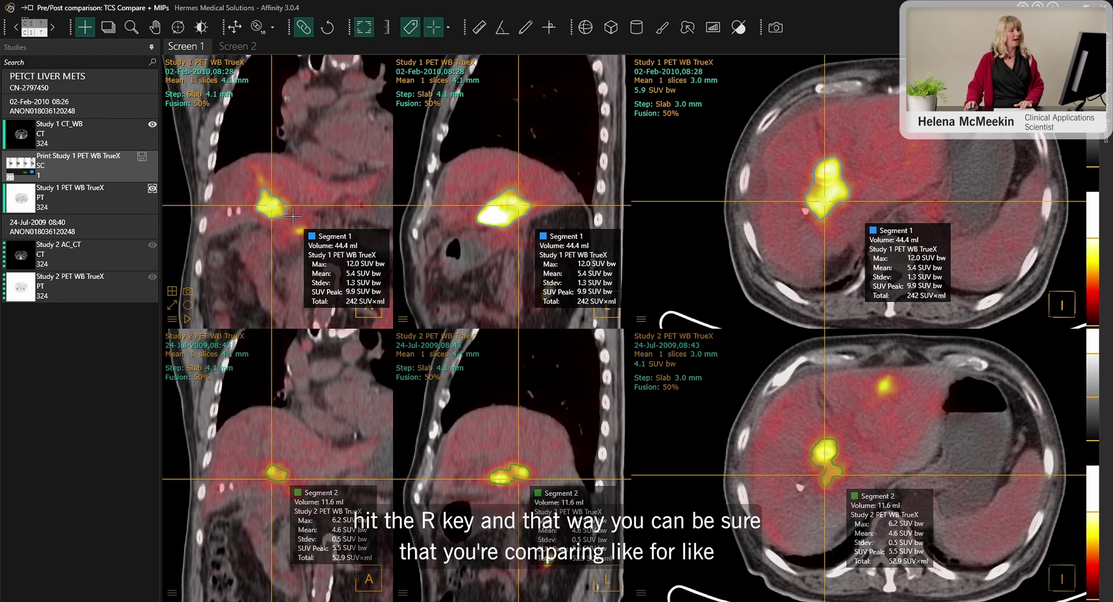
scroll(293, 216, "down", 3)
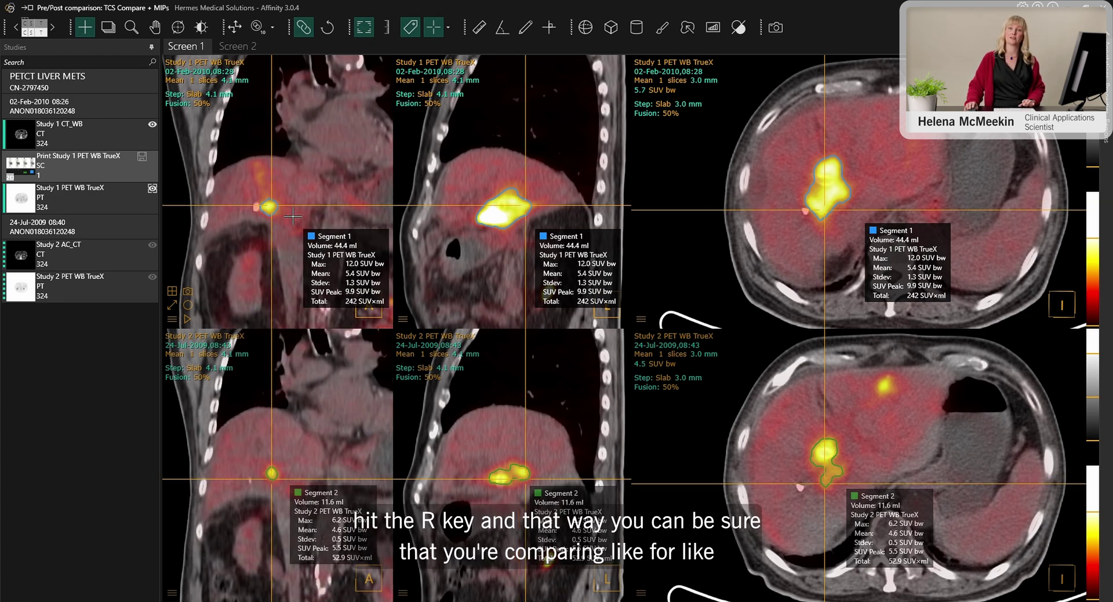
scroll(293, 214, "down", 5)
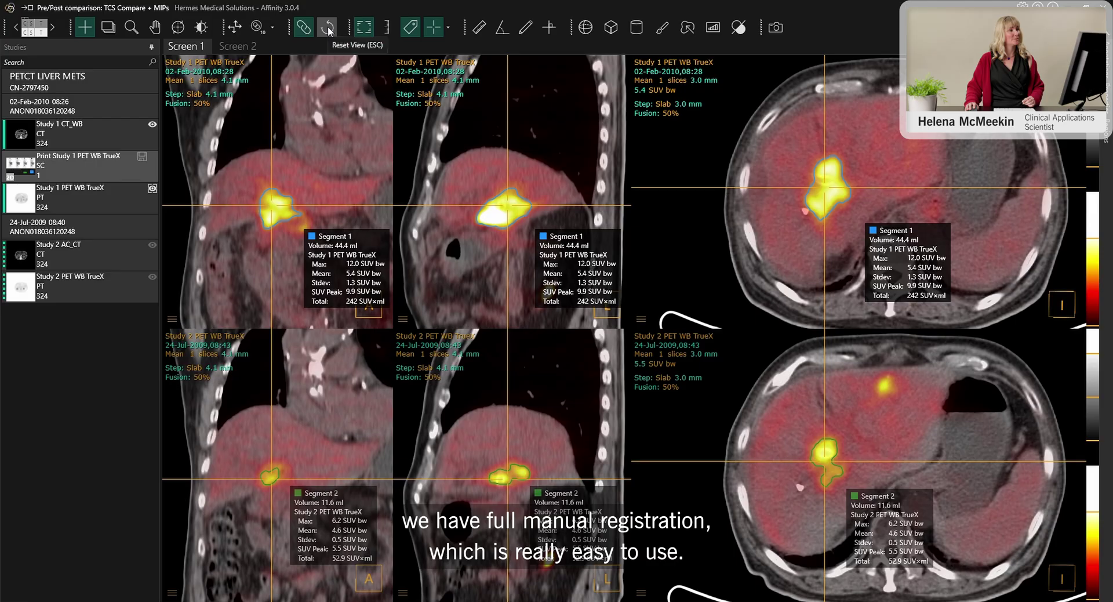
Manually shift the PET against the CT and tilt the Study 1 coronal and sagittal reslice planes.
left_click(235, 29)
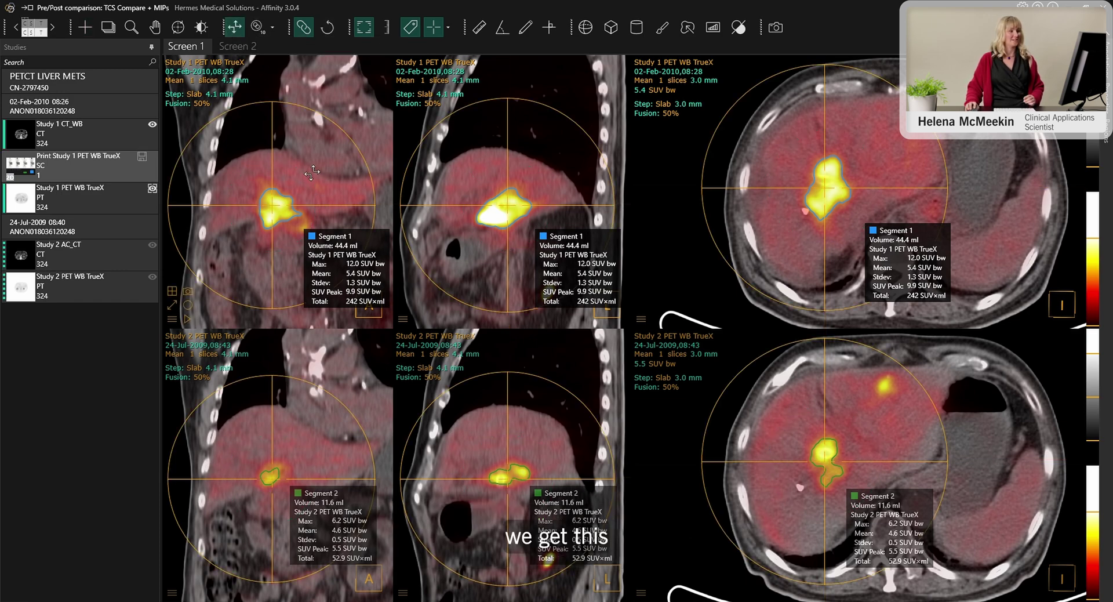
mouse_move(312, 168)
left_mouse_down()
mouse_move(298, 168)
mouse_move(319, 155)
mouse_move(307, 153)
left_mouse_up()
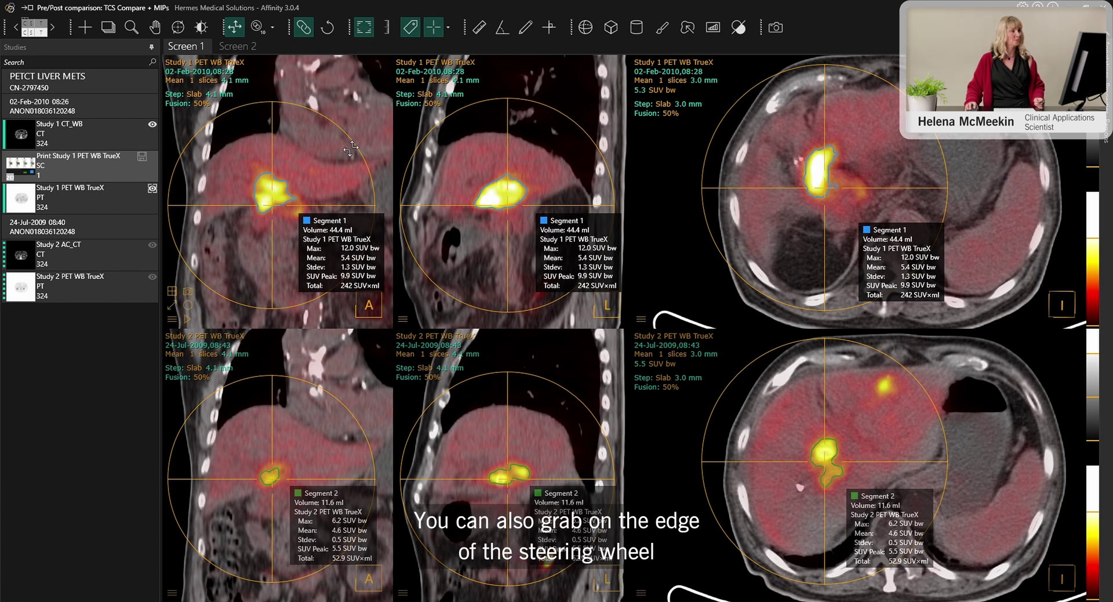
left_click_drag(354, 149, 355, 146)
mouse_move(592, 150)
left_mouse_down()
mouse_move(602, 157)
mouse_move(578, 129)
mouse_move(590, 146)
left_mouse_up()
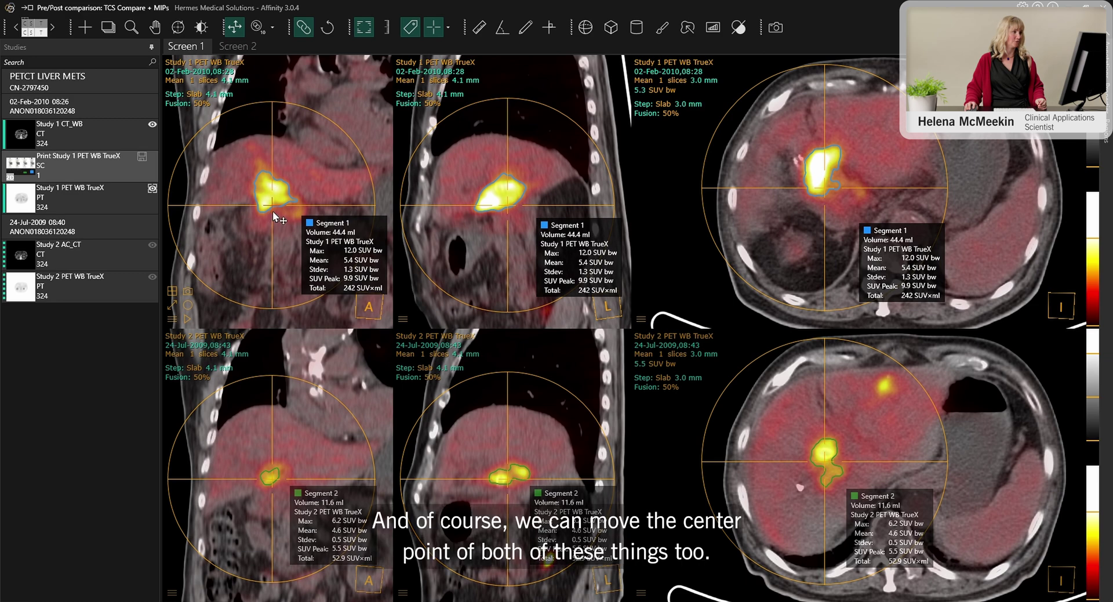
Move the Study 2 views to a new crosshair centre point.
left_click_drag(265, 200, 287, 188)
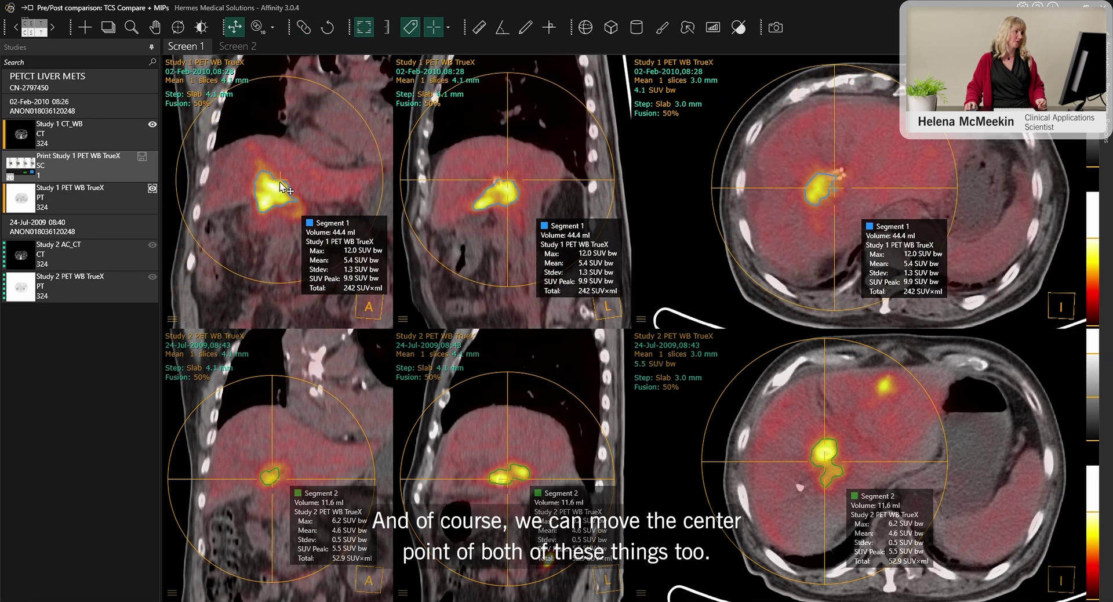
left_click_drag(297, 464, 306, 437)
left_click_drag(276, 489, 278, 476)
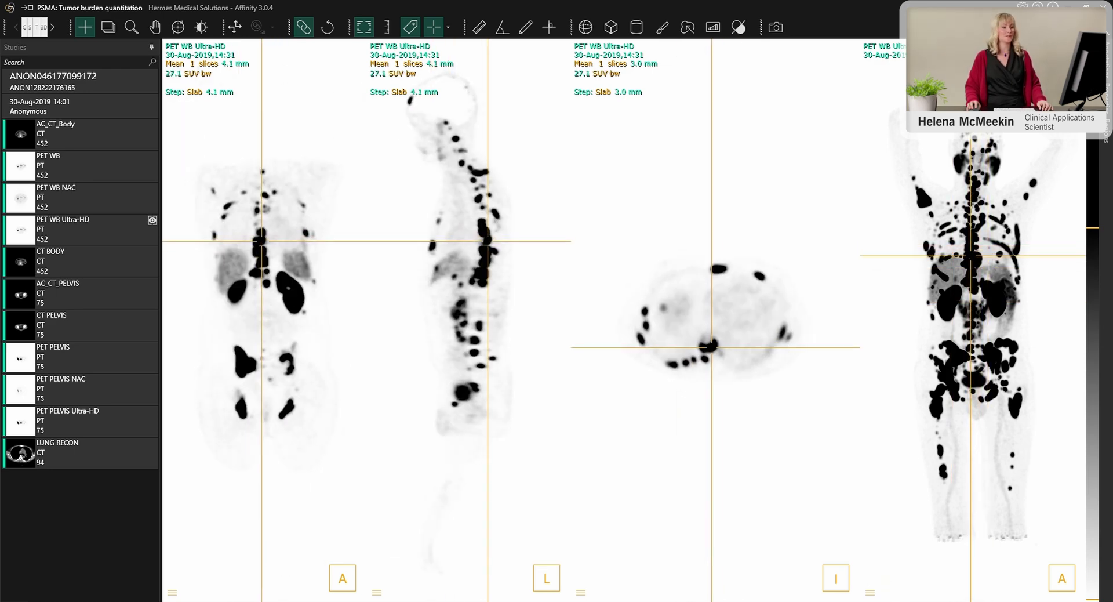
Create a whole-body SUV threshold segment seeded on an axial lesion (2,275 ml, SUV max 65.6).
left_click(712, 29)
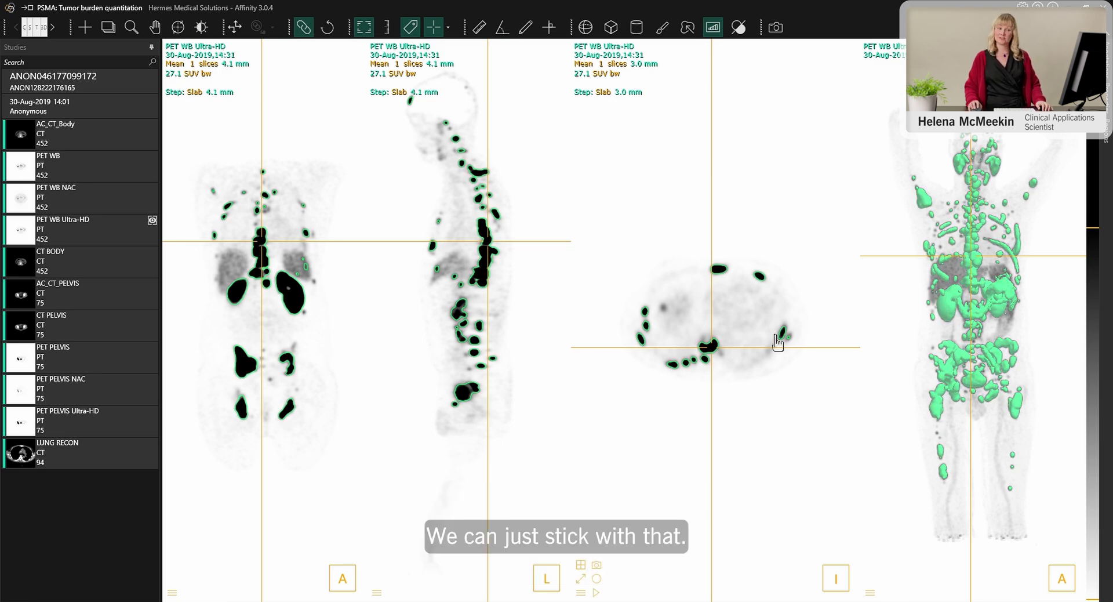
left_click_drag(714, 360, 720, 361)
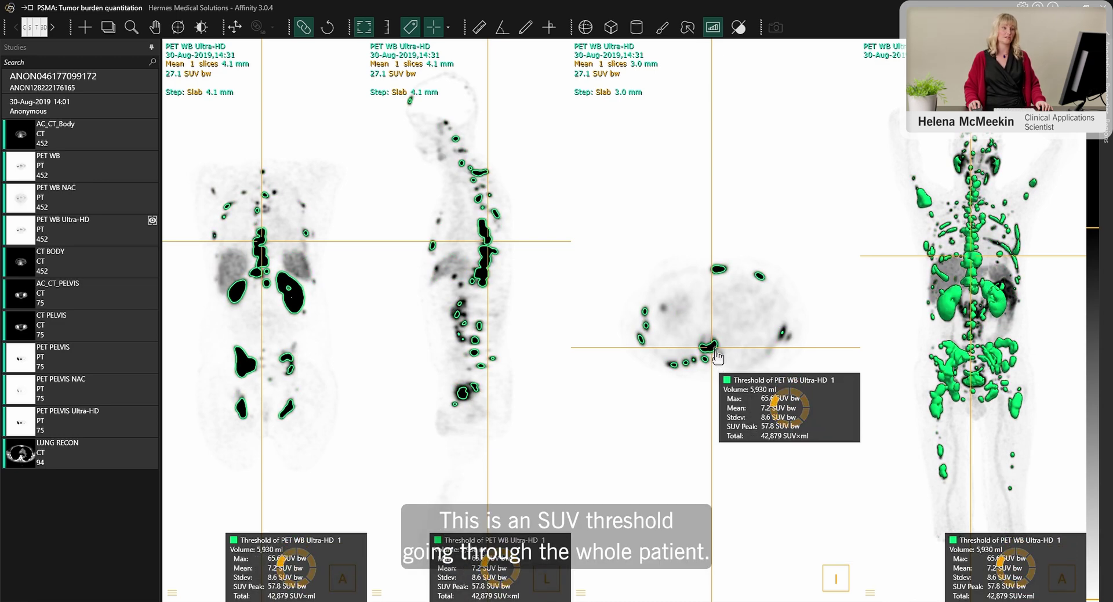
left_click_drag(721, 360, 718, 359)
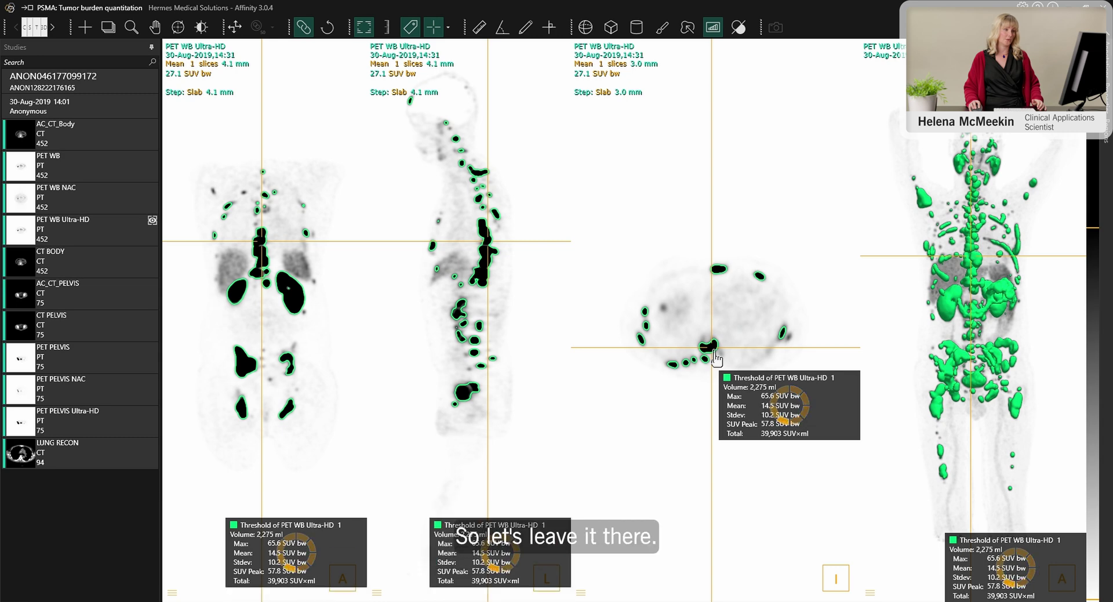
key("Escape")
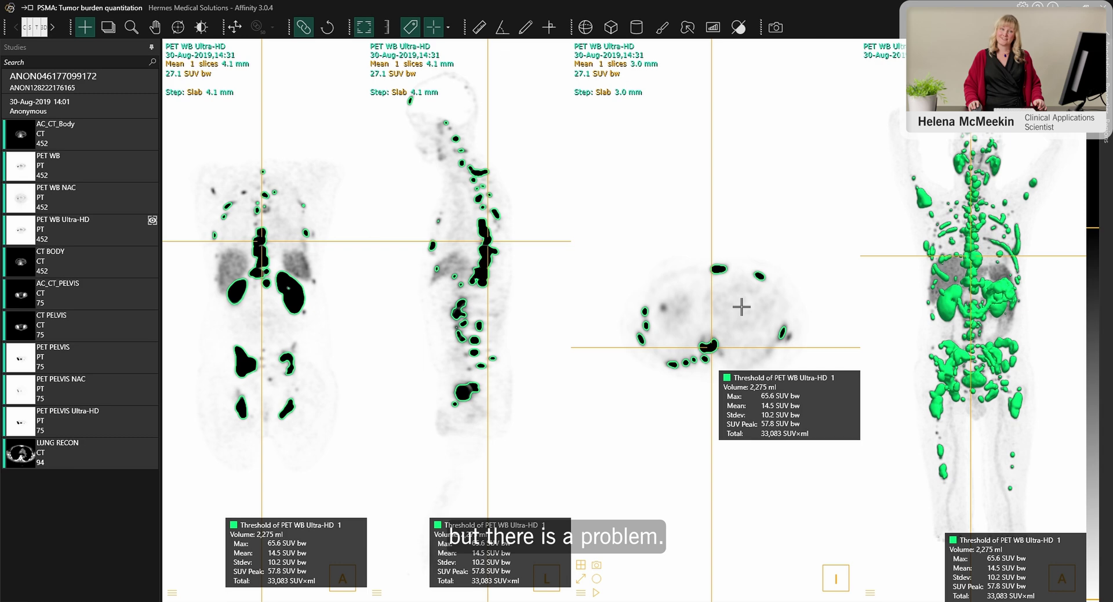
Jump all views to the kidney level and select the Blob splitter.
right_click(742, 307)
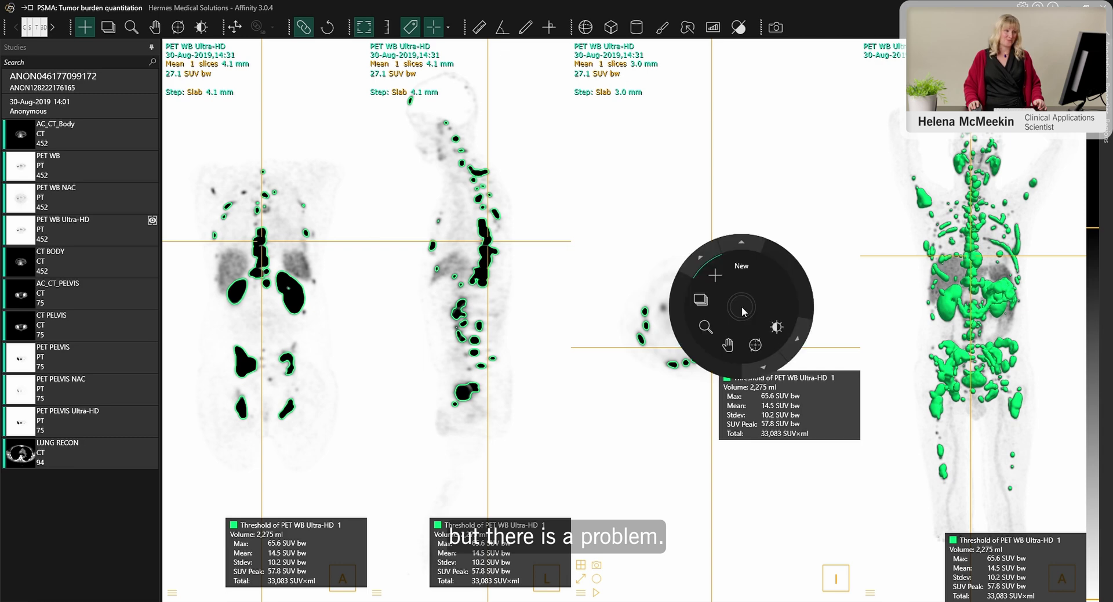
left_click(951, 306)
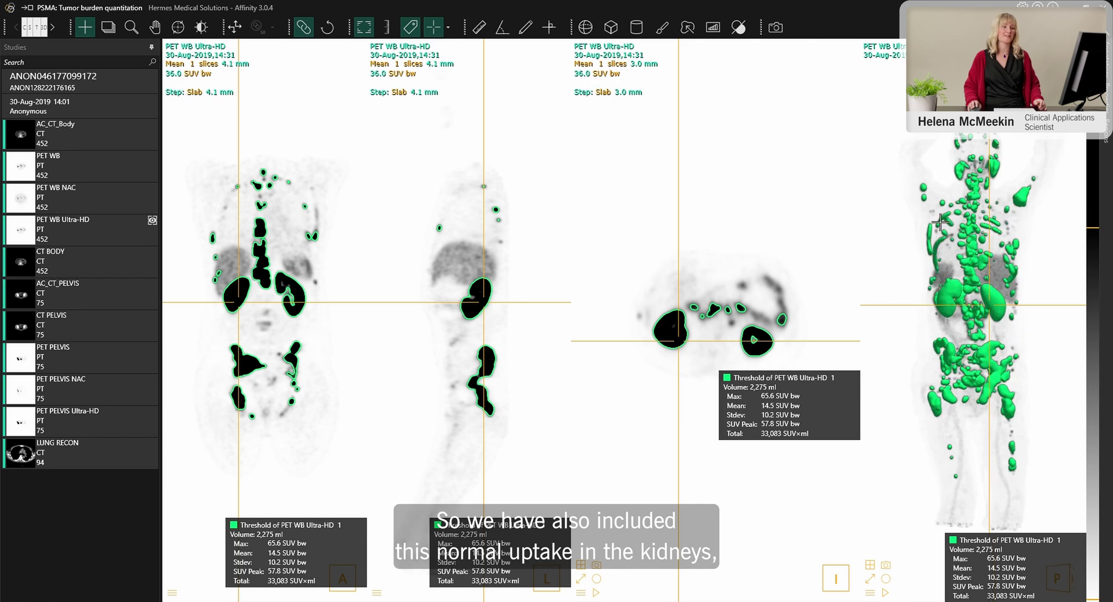
left_click(740, 28)
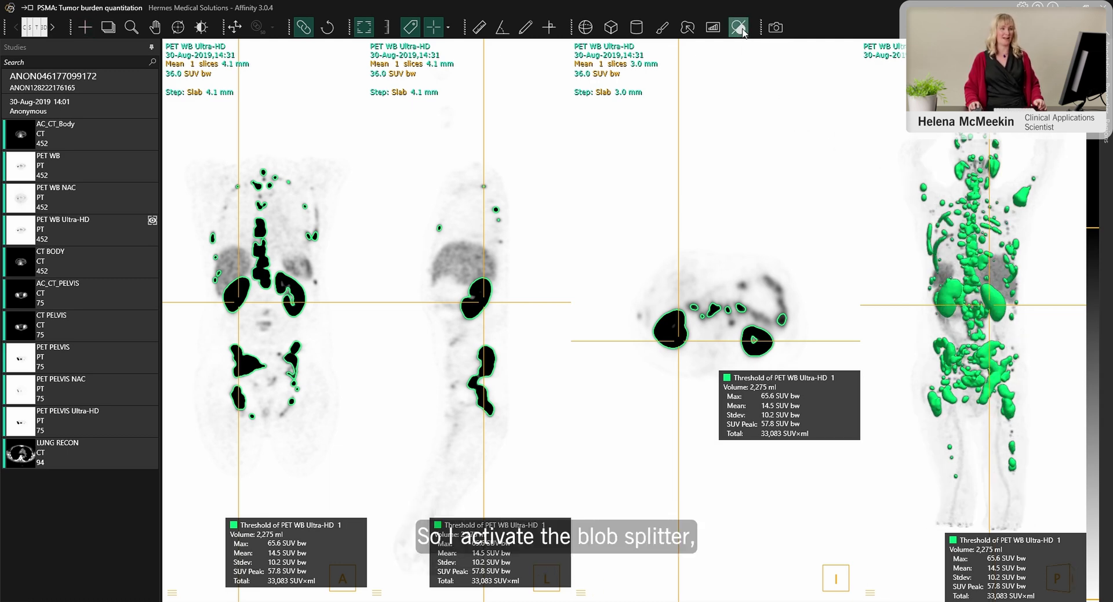
Delete both kidney blobs from the threshold segment, leaving Remainder 6 at 1,696 ml.
left_click(759, 352)
key("Delete")
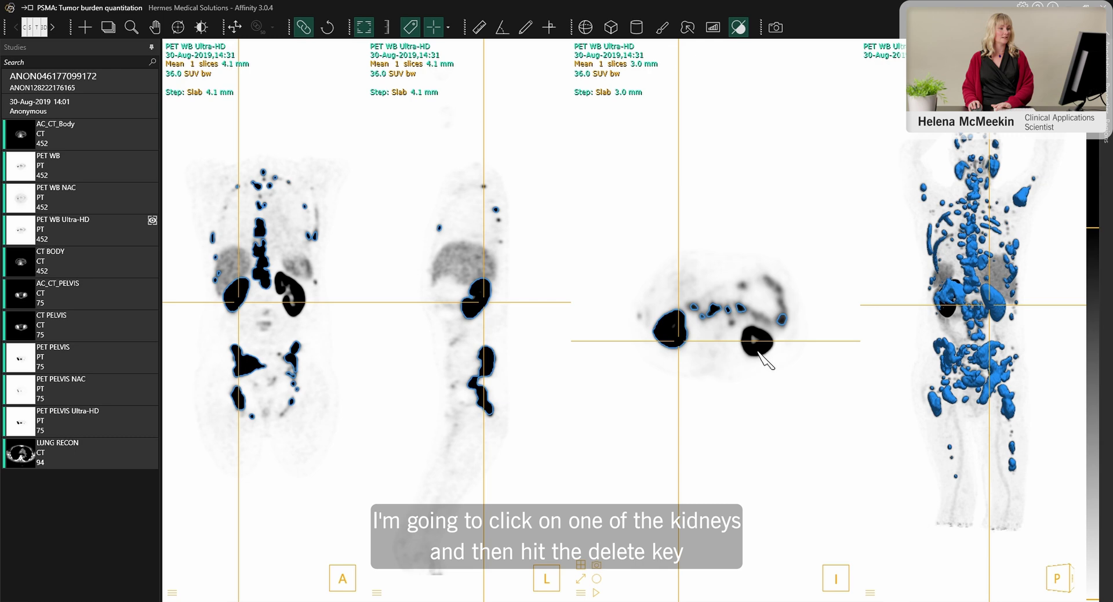
left_click(675, 343)
right_click(675, 344)
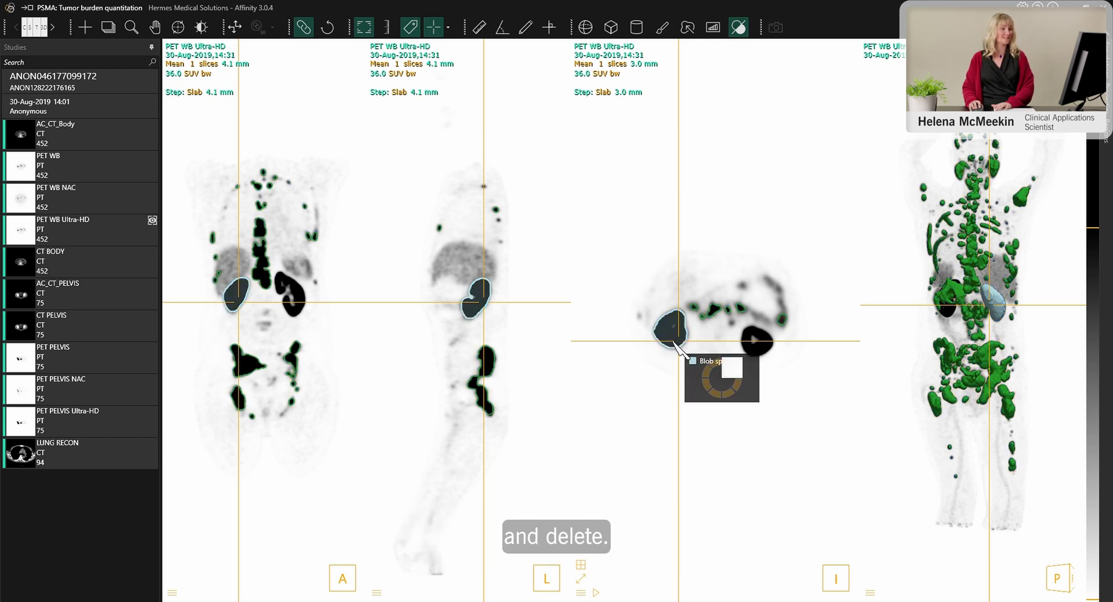
left_click(719, 371)
key("Escape")
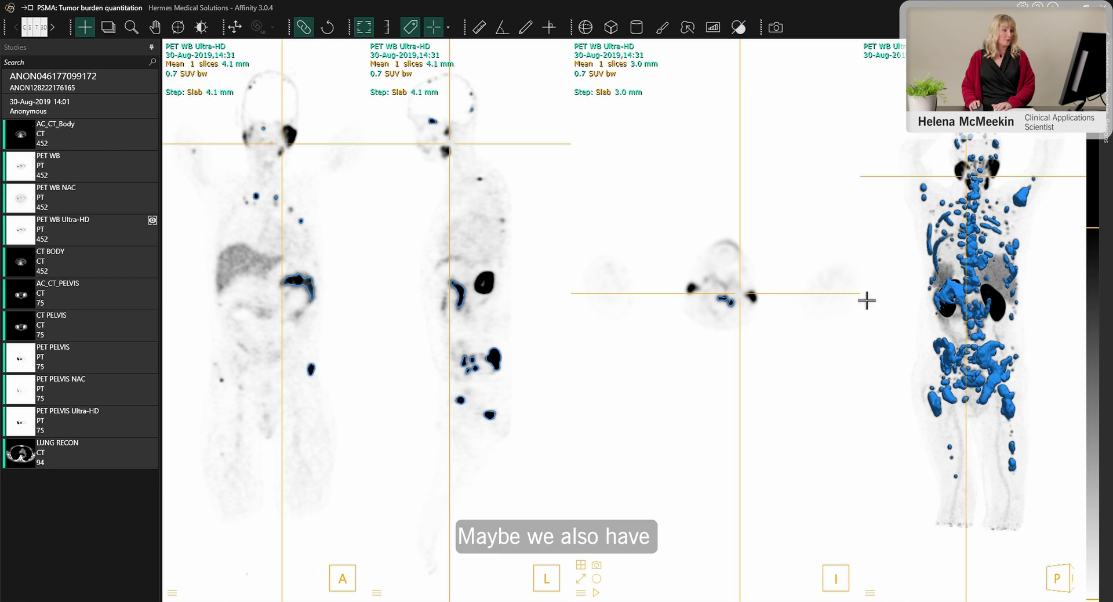
Scroll down to the digestive uptake and drag the AC_CT_Body CT onto the axial view.
left_click(951, 287)
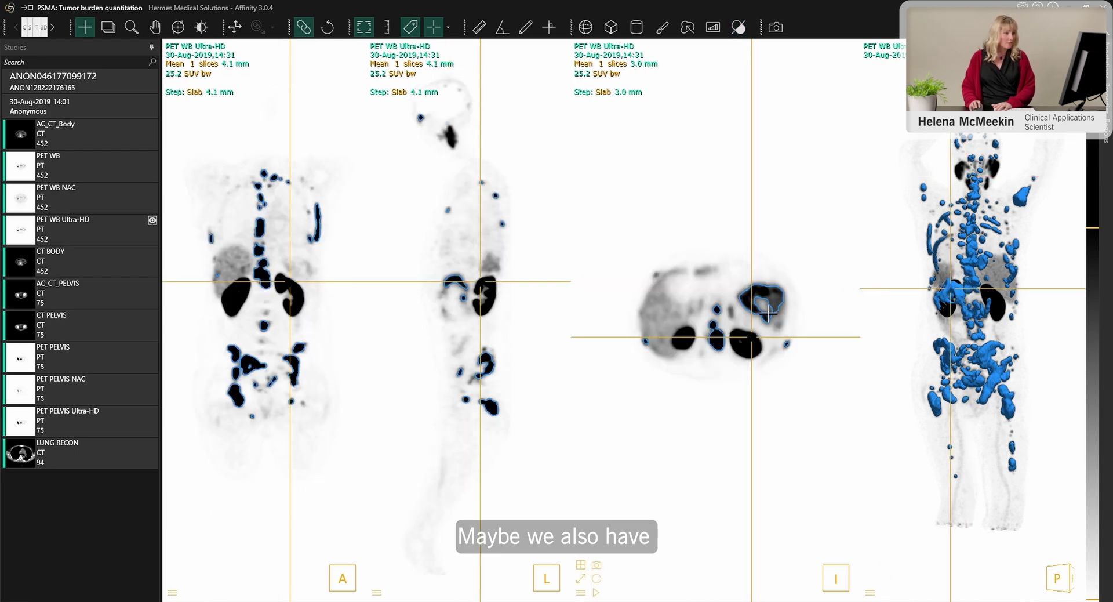
scroll(767, 313, "down", 5)
scroll(767, 313, "down", 3)
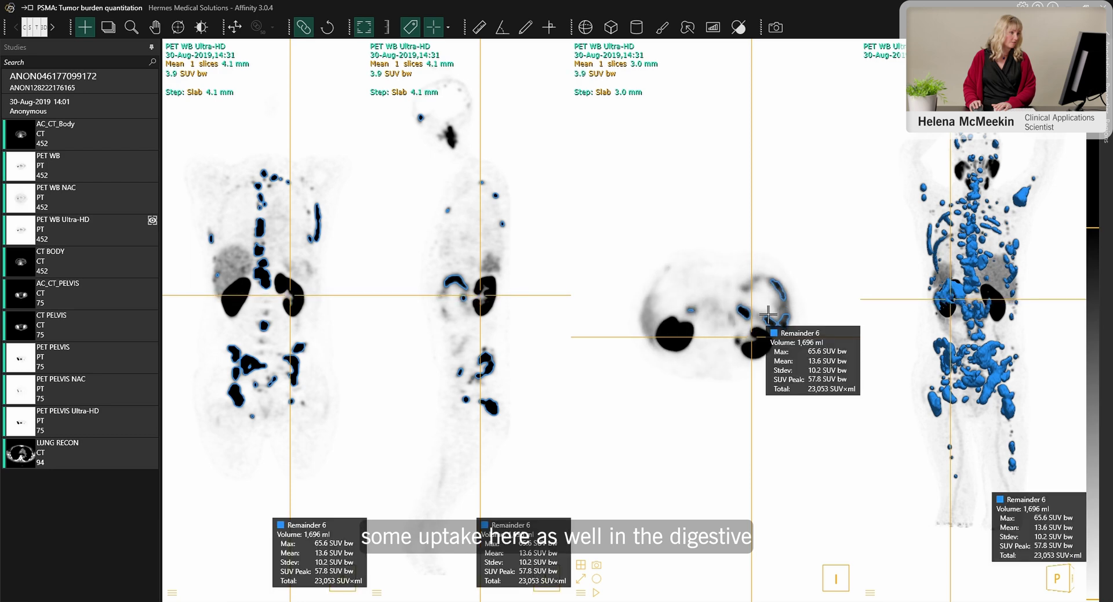
scroll(767, 313, "down", 3)
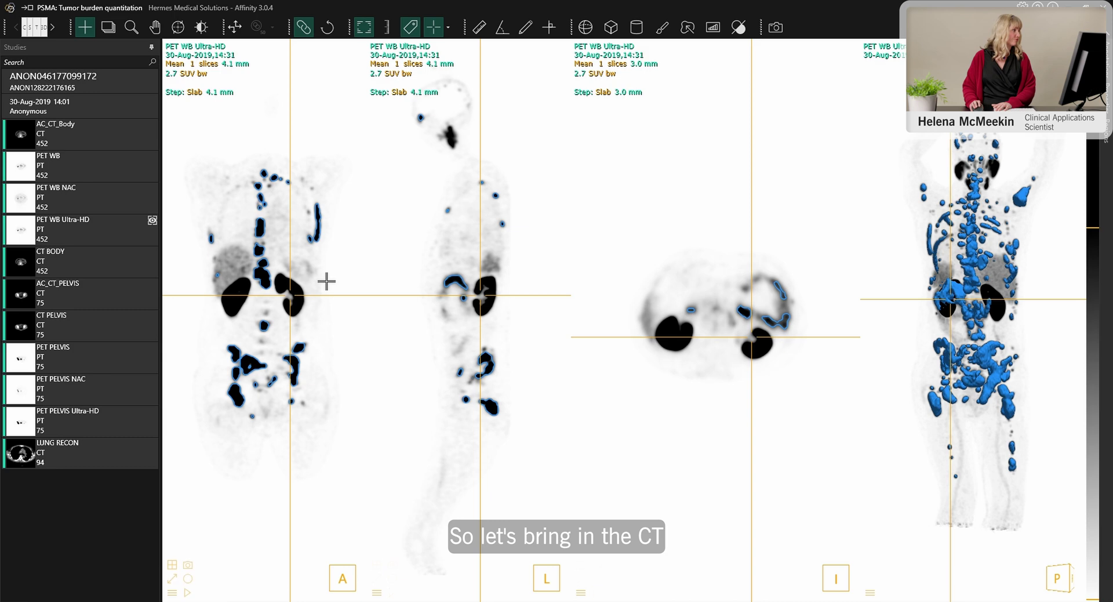
left_click_drag(78, 135, 631, 311)
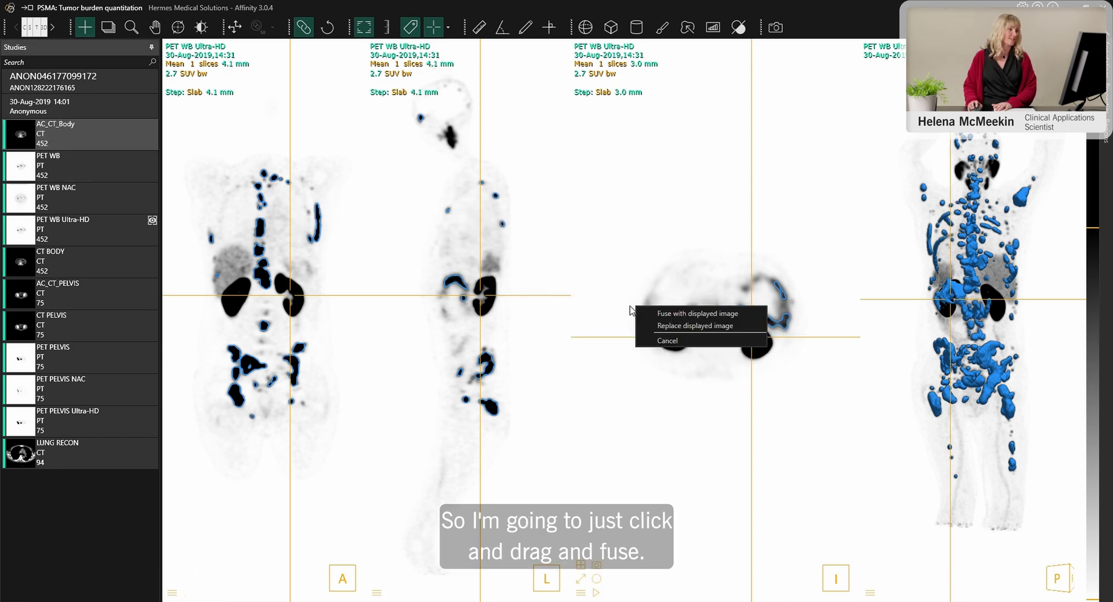
Fuse the AC_CT_Body CT with the PET and centre the crosshair on the bowel uptake.
left_click(687, 312)
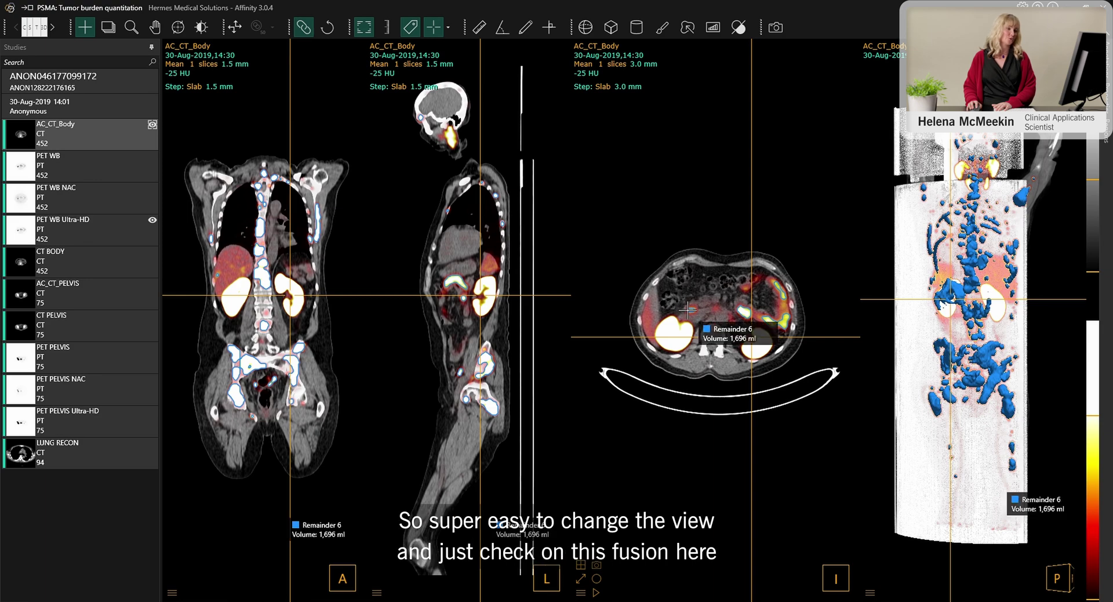
scroll(754, 305, "up", 8)
left_click_drag(788, 302, 759, 311)
scroll(760, 311, "up", 3)
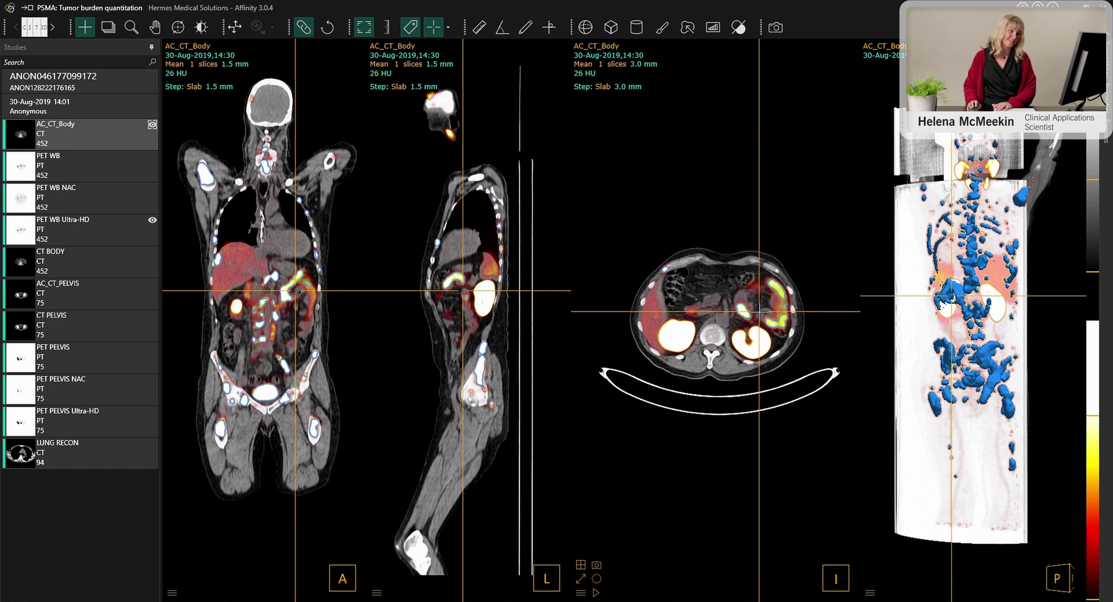
Delete the bowel uptake blob from the segmentation, then hide the AC_CT_Body CT.
left_click(737, 27)
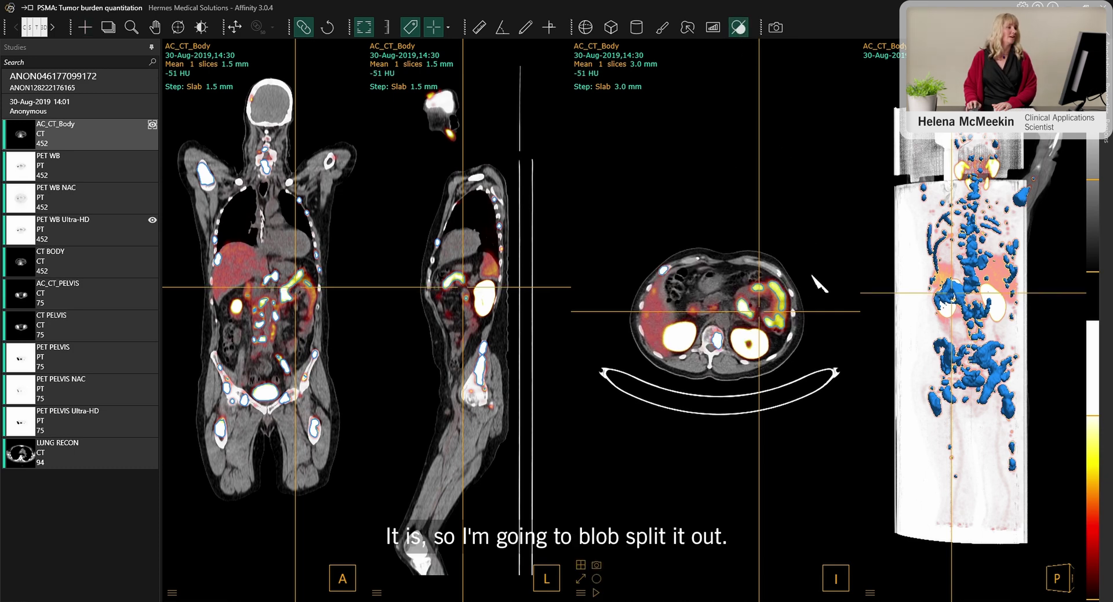
left_click(779, 297)
key("Delete")
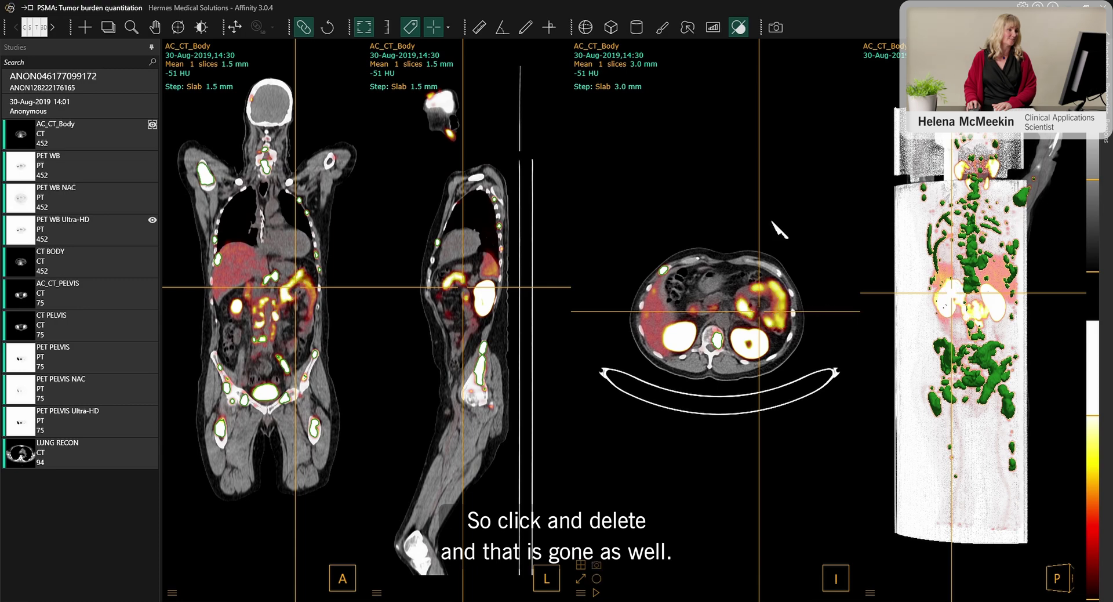
key("Escape")
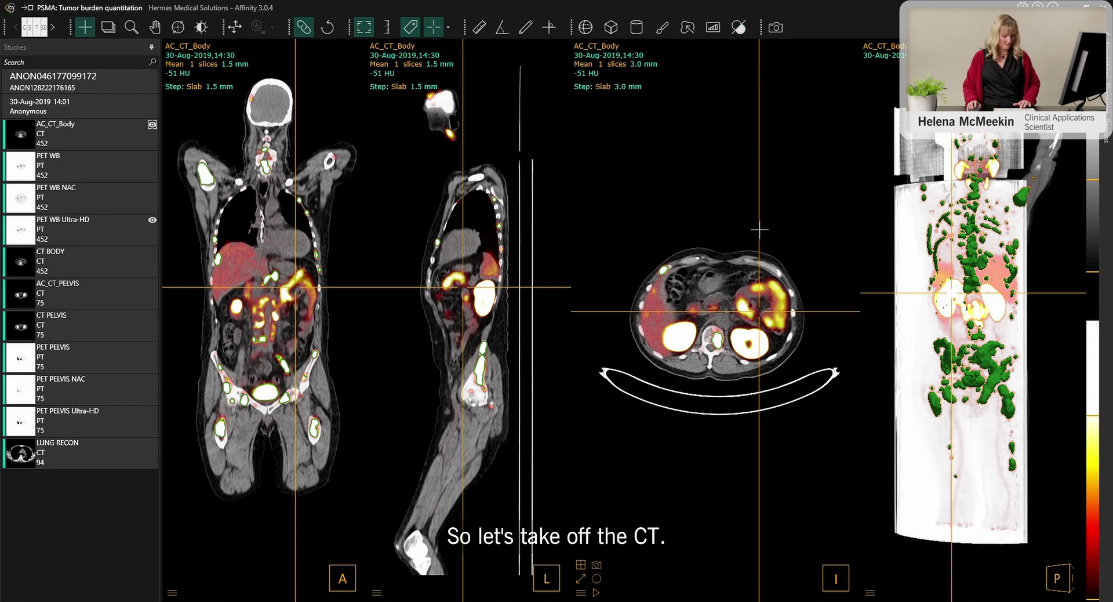
key("f")
key("f")
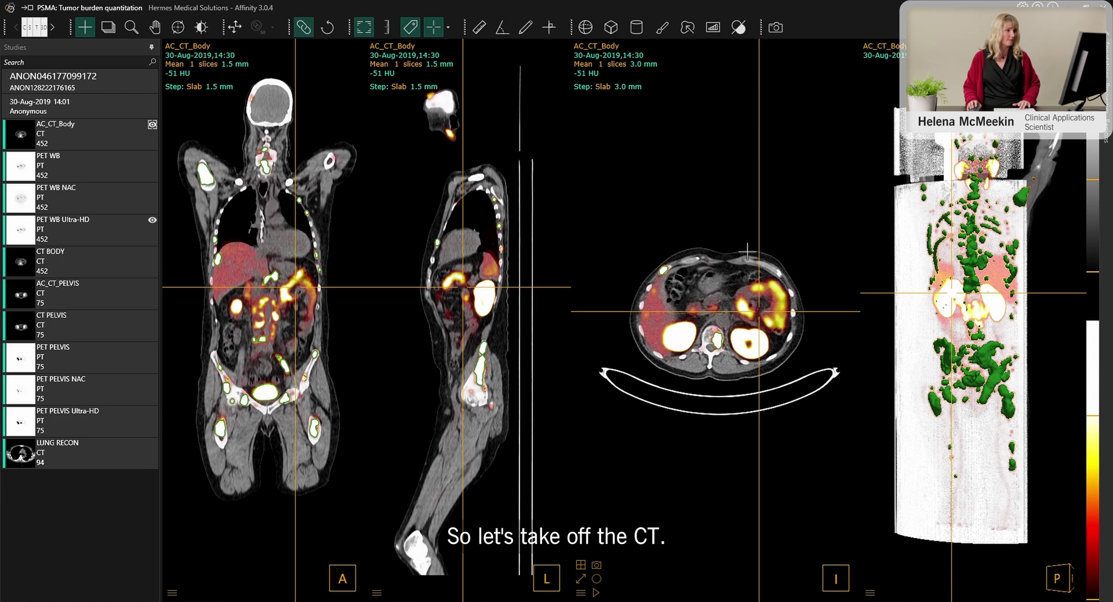
left_click(152, 125)
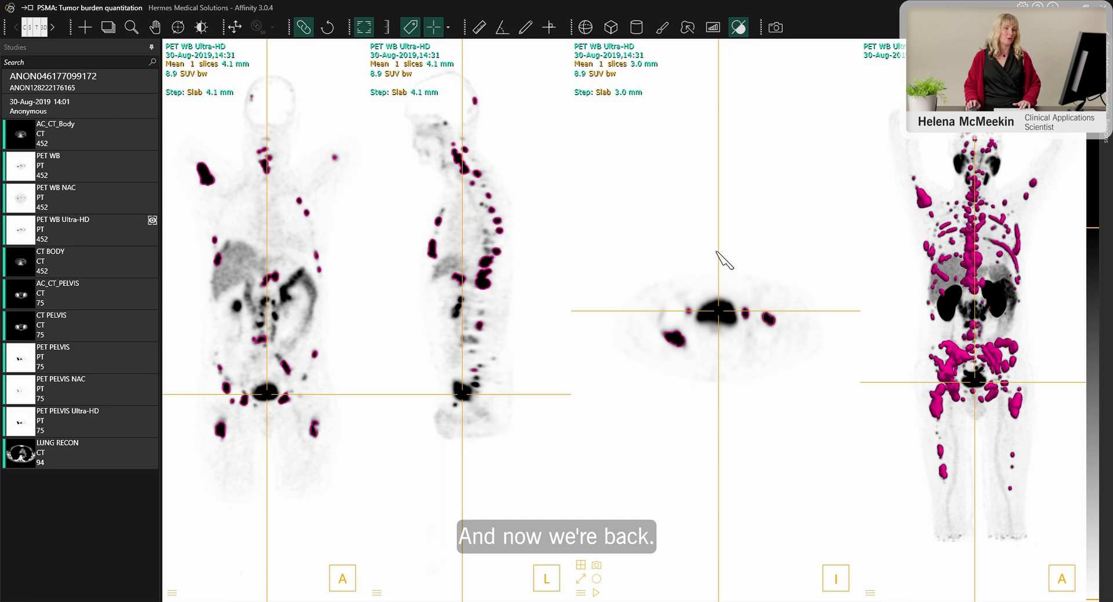
Show the Remainder statistics for the remaining tumour burden segmentation.
key("Escape")
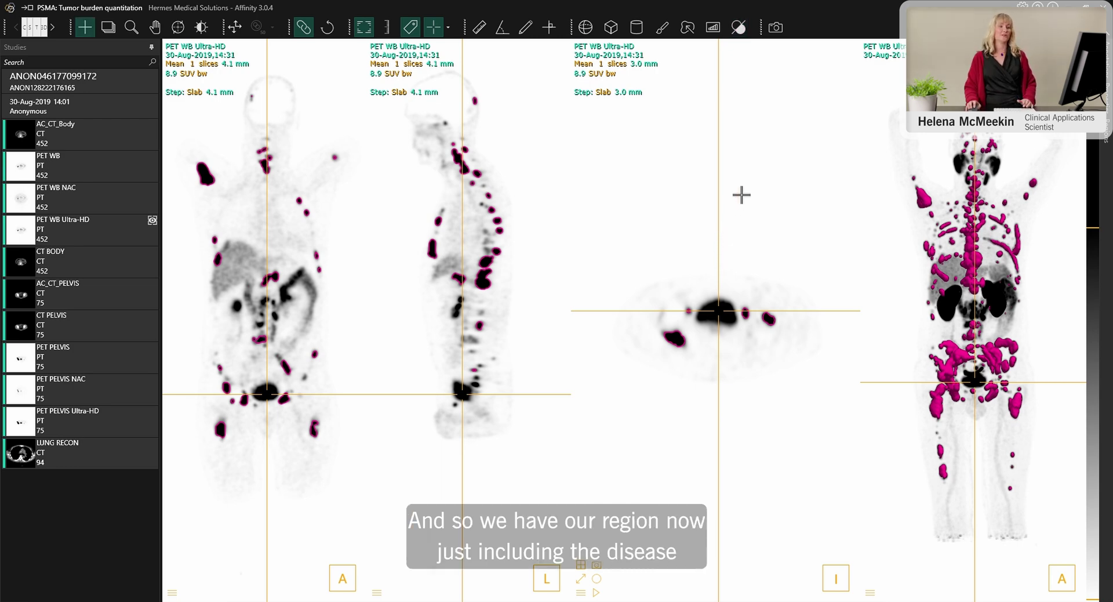
left_click(415, 29)
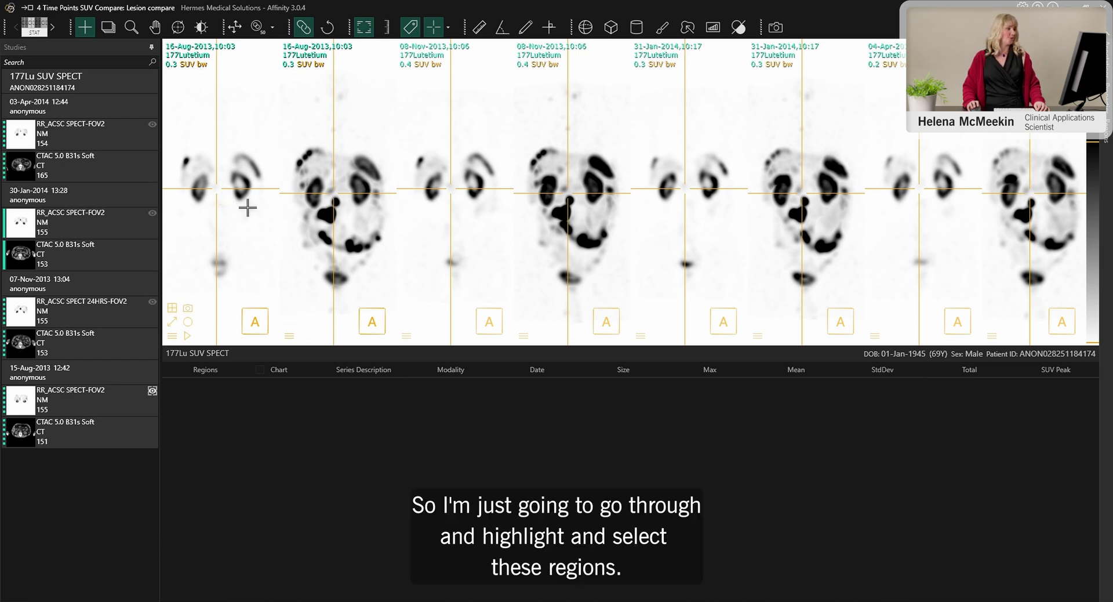
Centre on the lesion and single-click segment it in all four time-point scans.
left_click(333, 215)
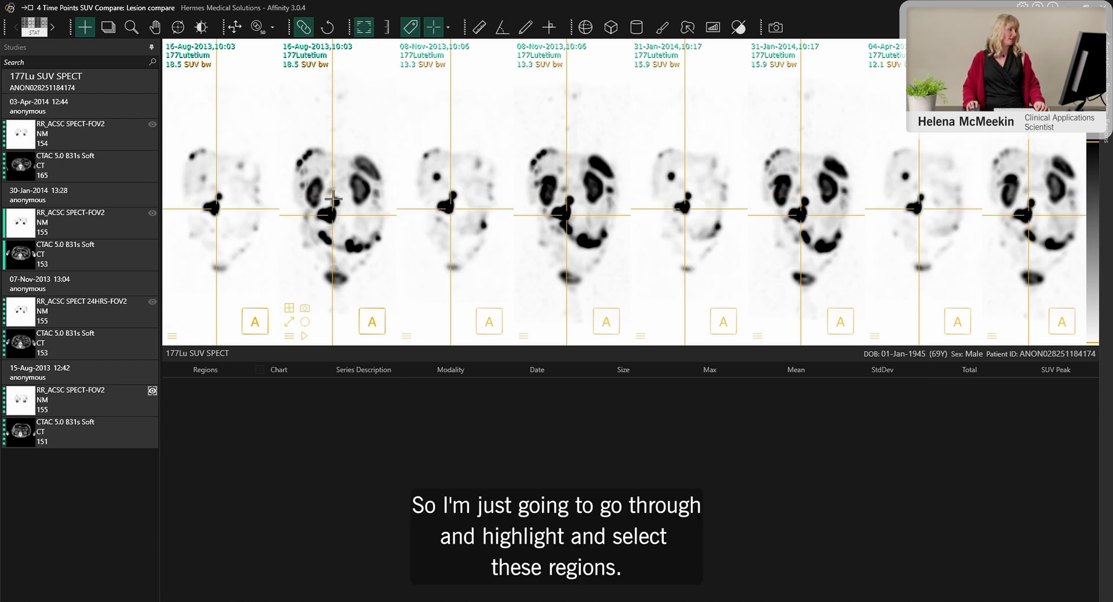
left_click(687, 29)
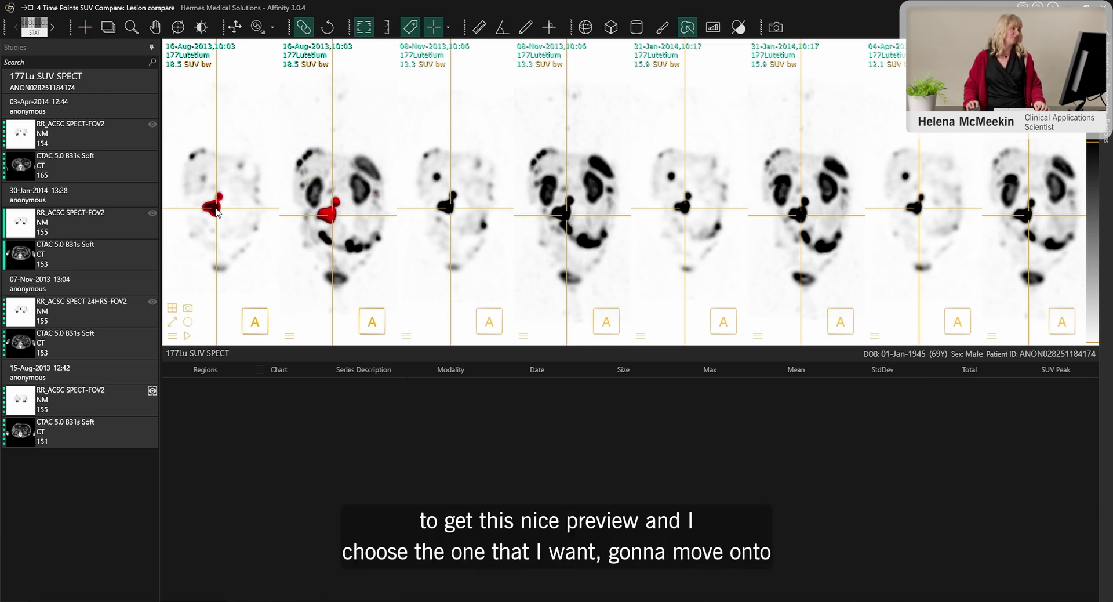
left_click(216, 211)
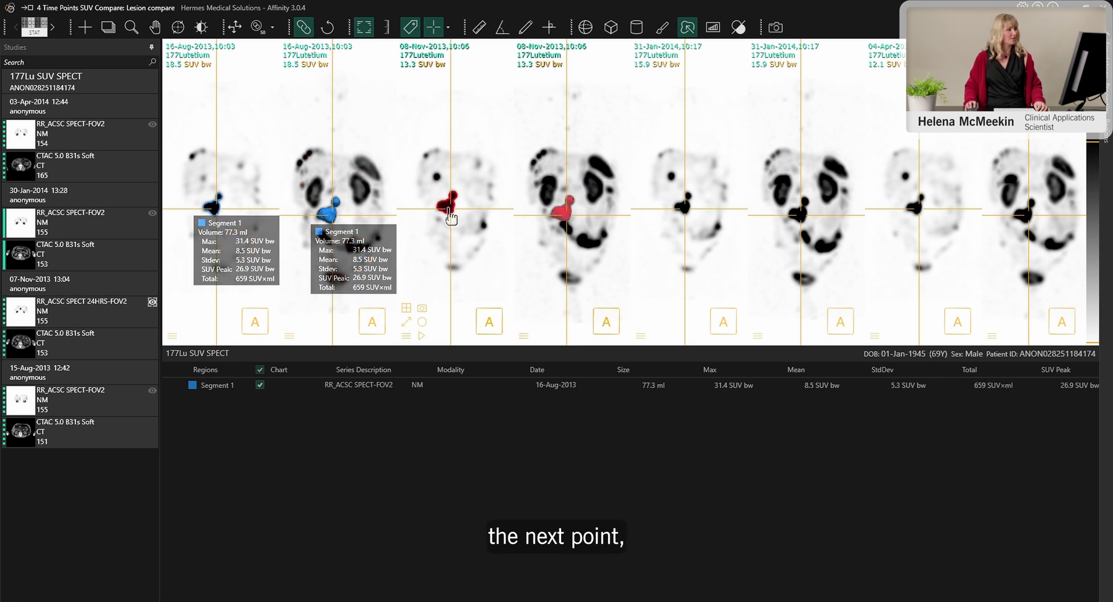
left_click(452, 217)
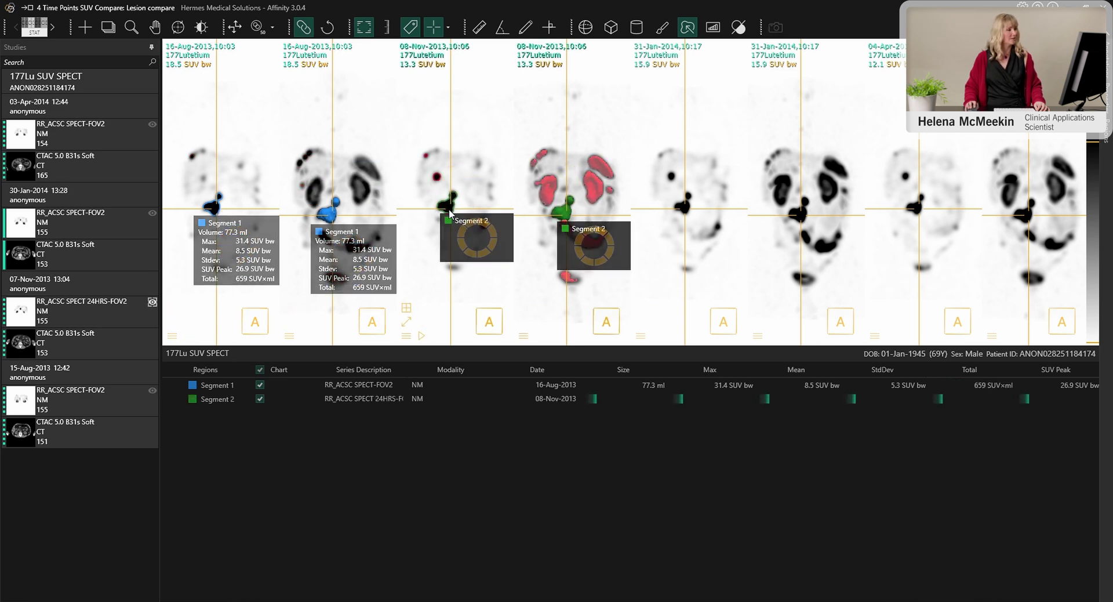
left_click(689, 214)
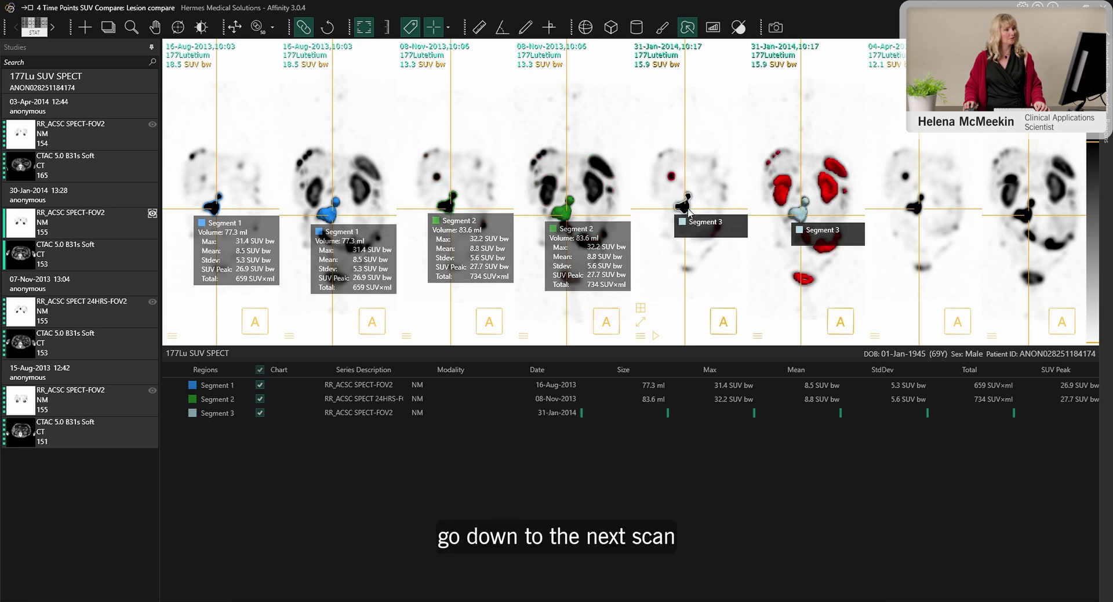
left_click(918, 215)
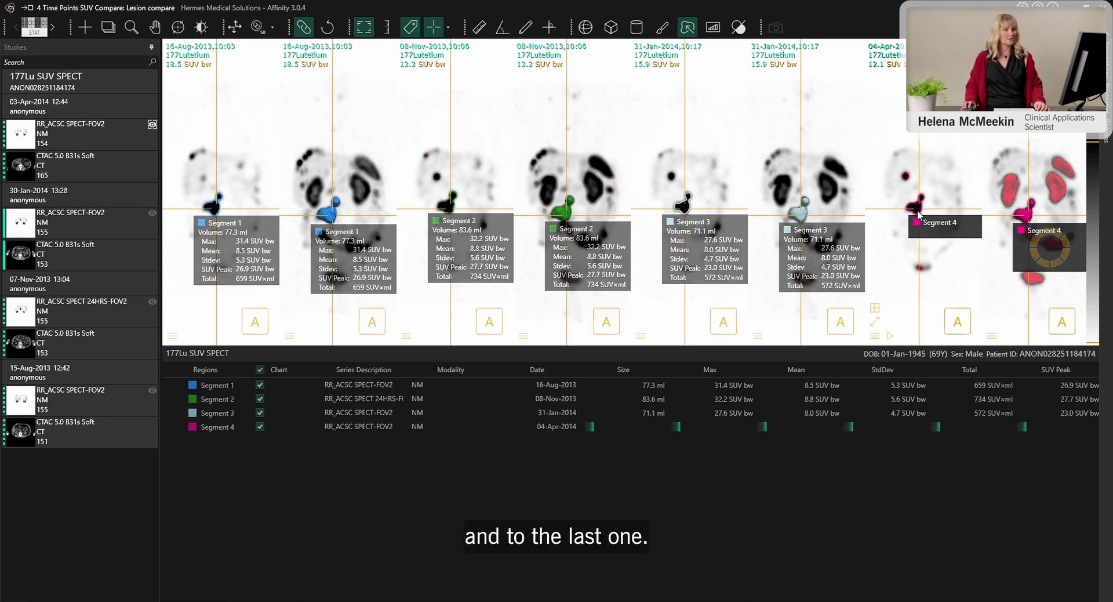
Segment the small uptake spots in the 04-Apr-2014, 31-Jan-2014 and 08-Nov-2013 scans.
left_click(907, 177)
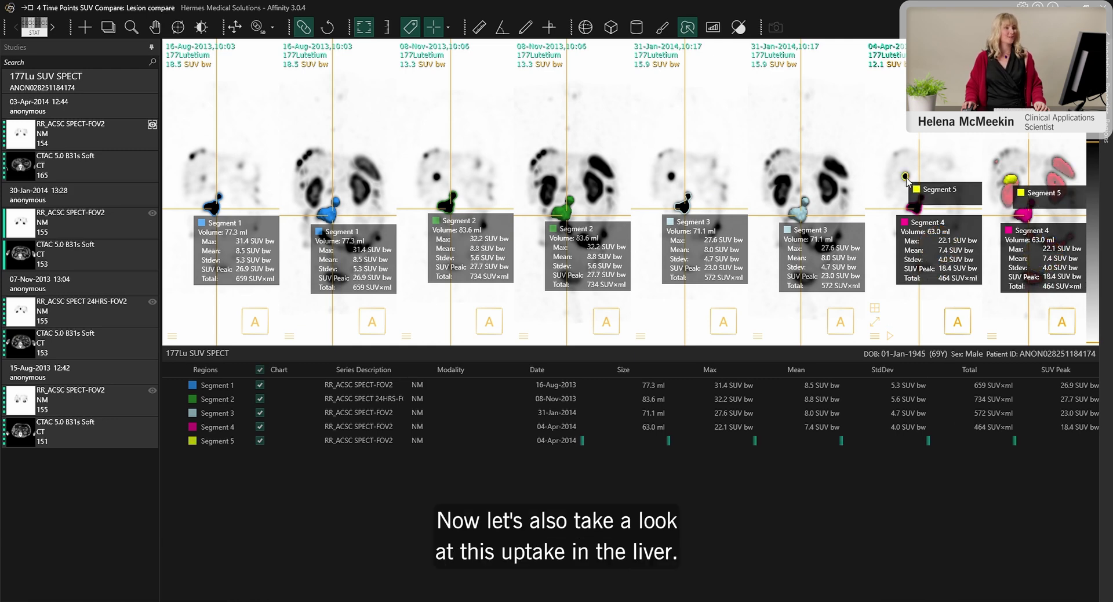
left_click(672, 177)
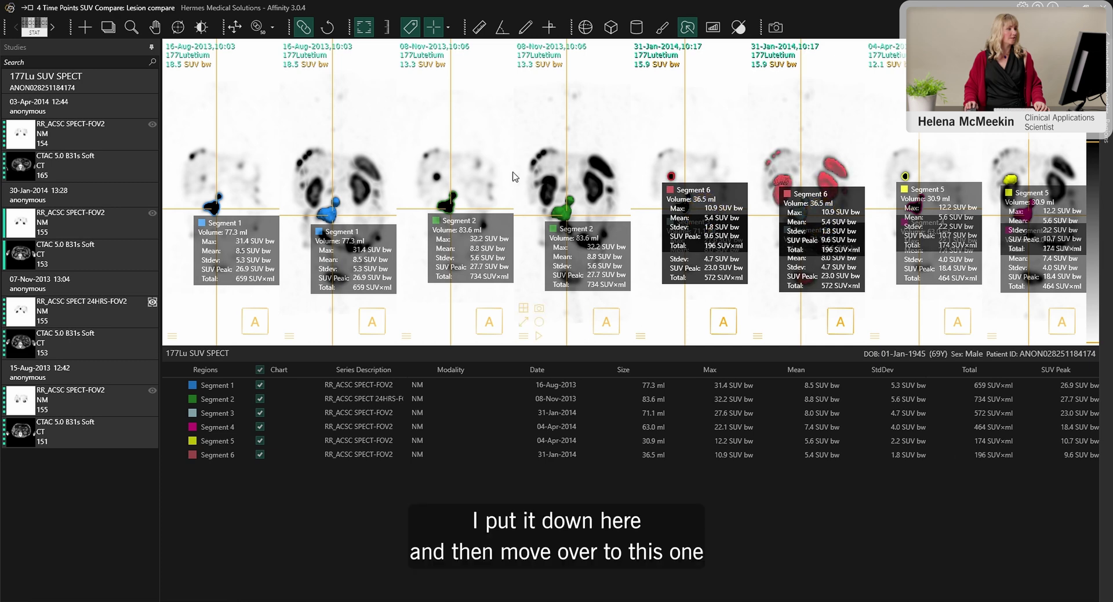
left_click(438, 178)
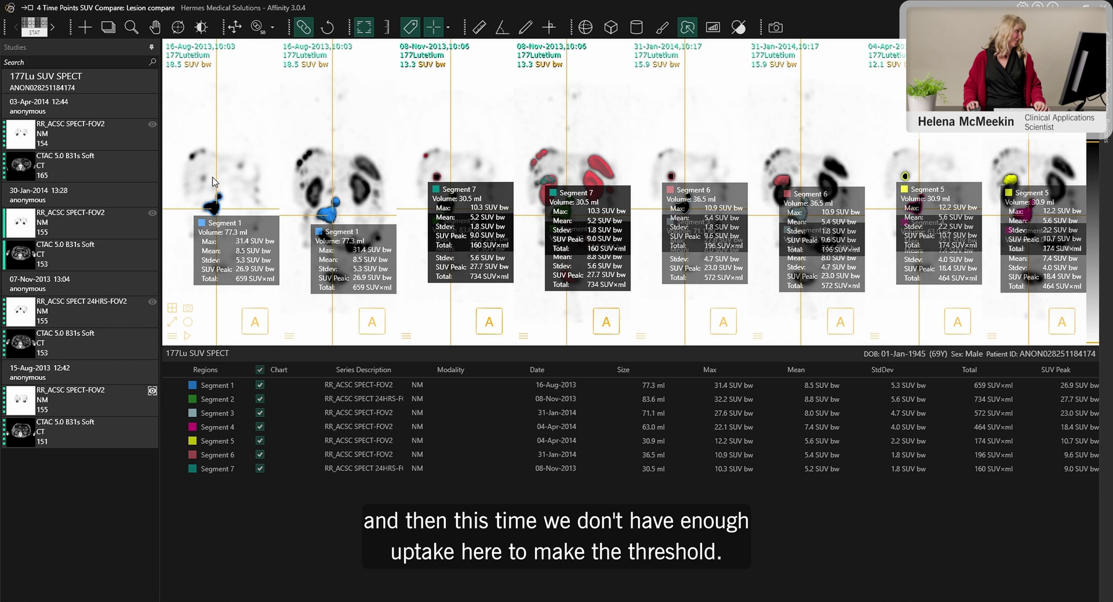
key("Escape")
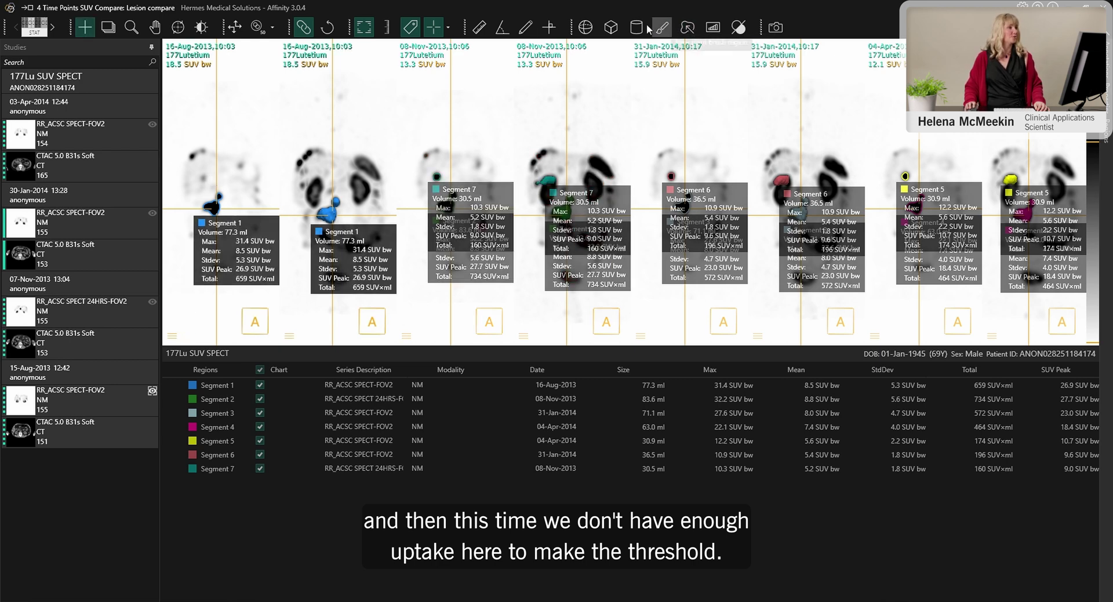
Place Ellipsoid 1 over the faint 16-Aug-2013 uptake and hide the on-image statistics boxes.
left_click(586, 29)
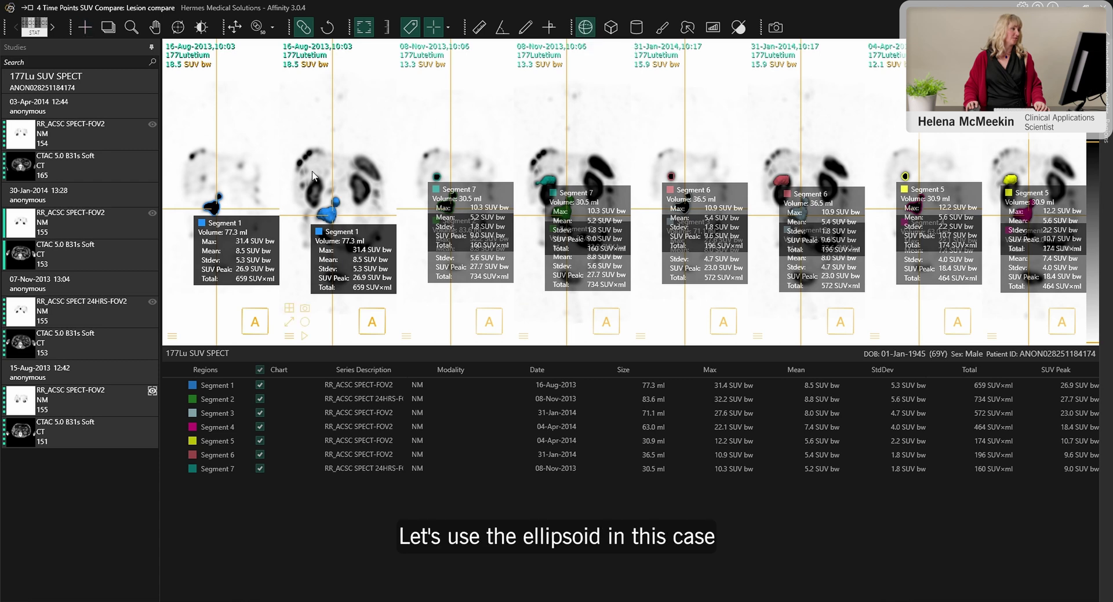
left_click(205, 178)
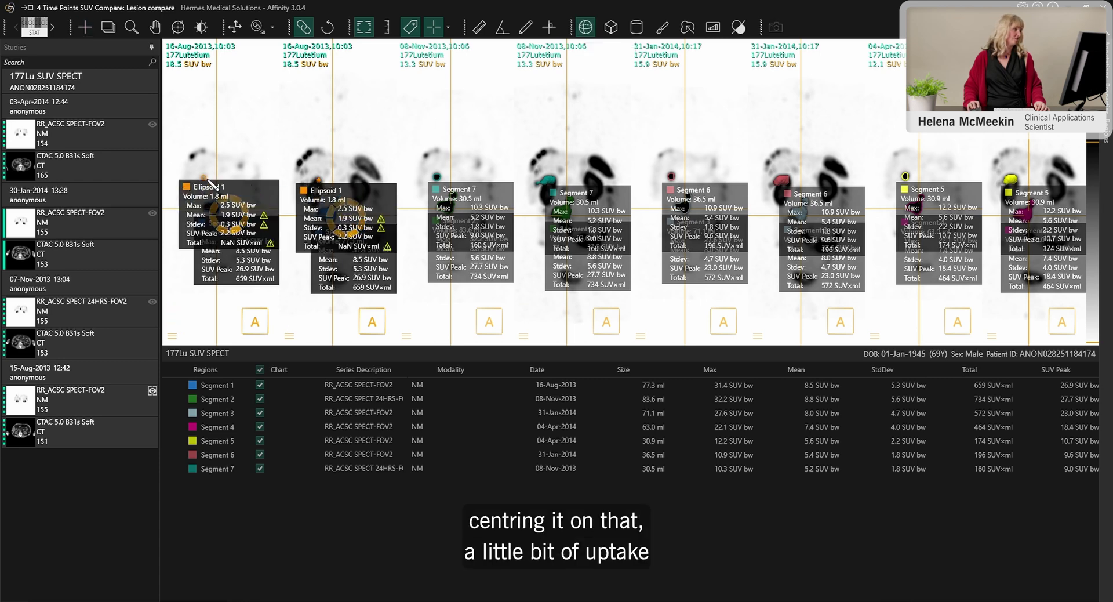
left_click_drag(212, 184, 217, 167)
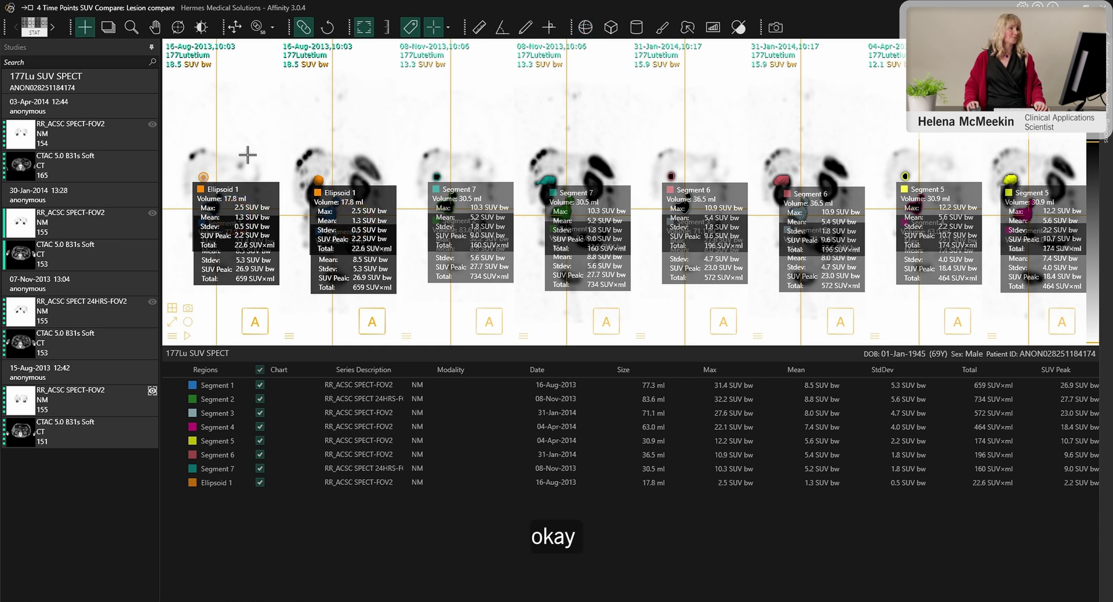
left_click(415, 24)
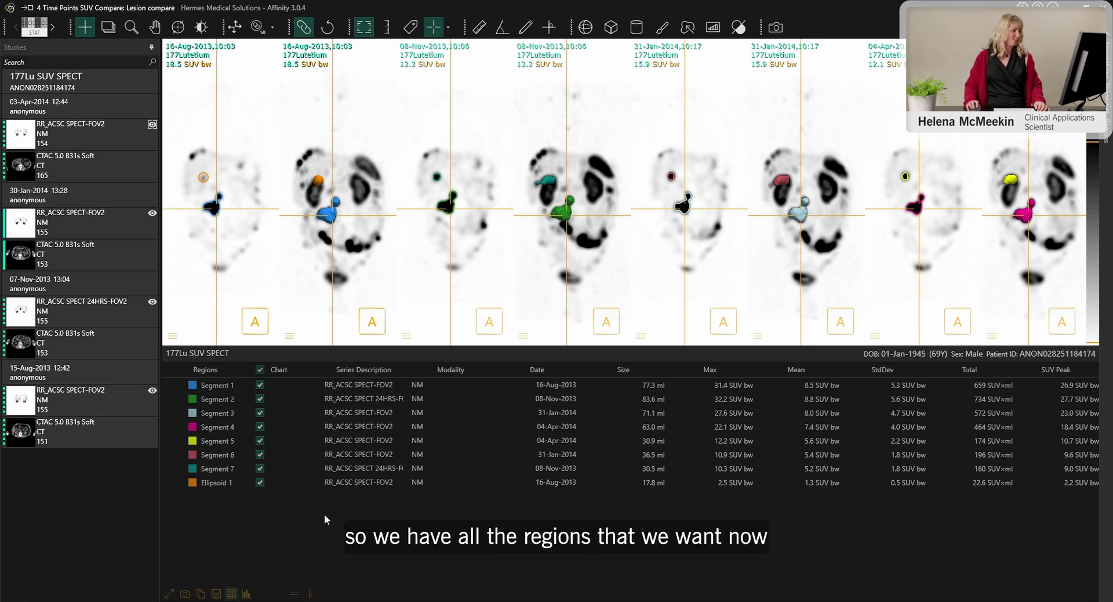
Chart each region's maximum SUV across the time points as a column chart.
left_click(247, 594)
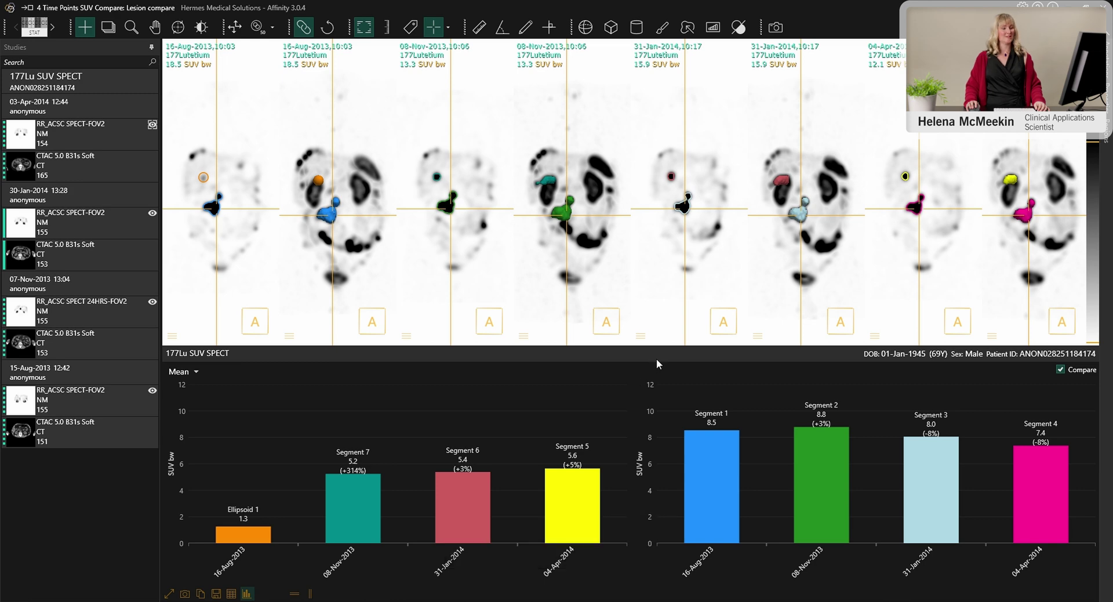
left_click(195, 372)
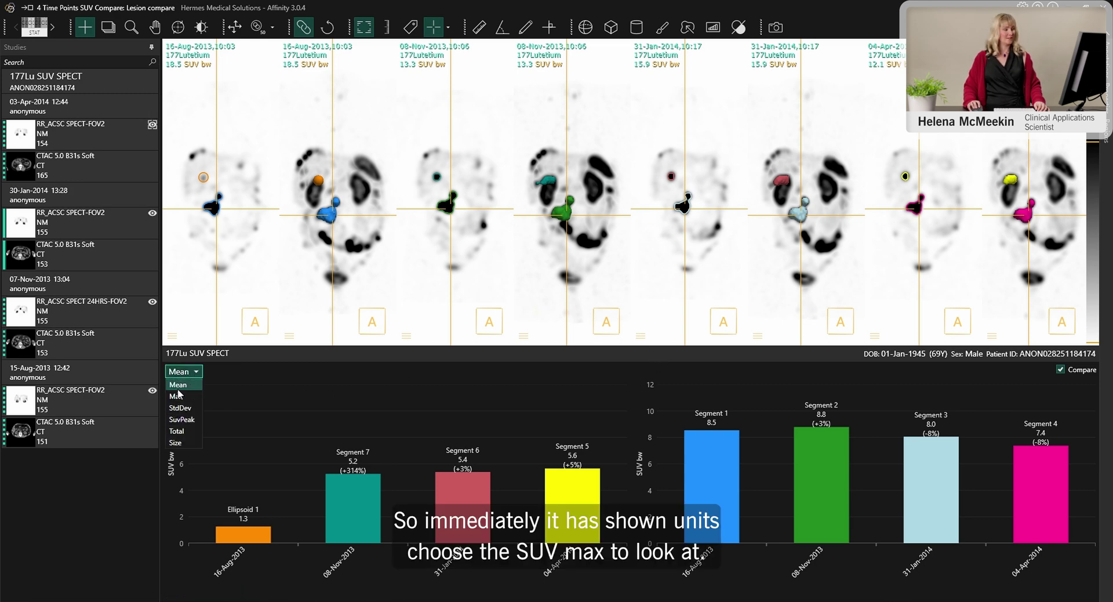
left_click(173, 397)
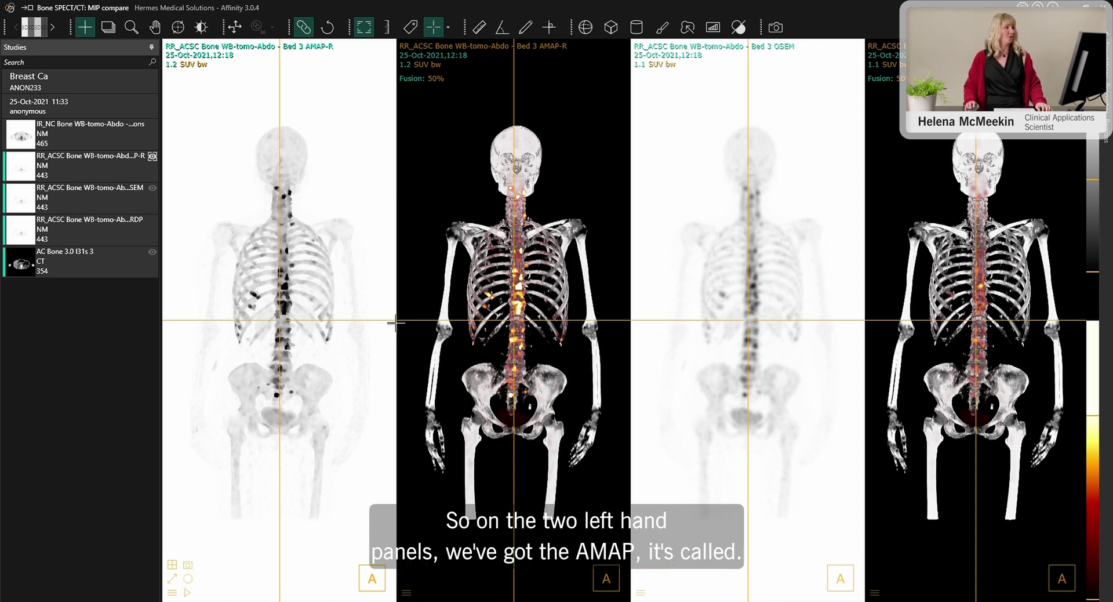
Move the crosshair along the spinal lesions and zoom in on the spine.
left_click_drag(309, 272, 300, 298)
left_click_drag(270, 346, 283, 342)
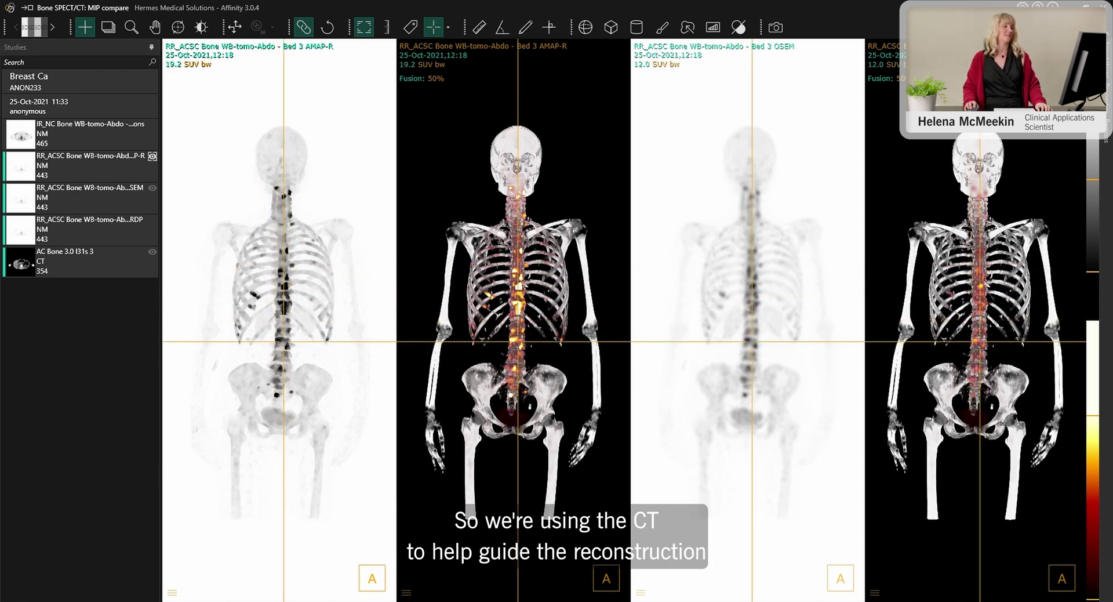
left_click_drag(283, 341, 286, 283)
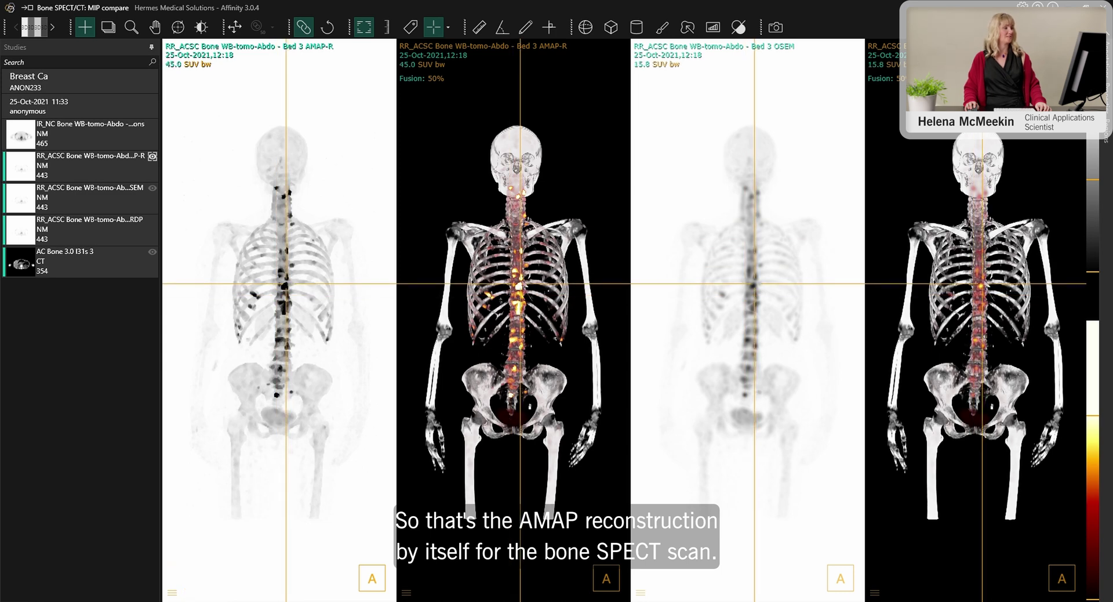
left_click_drag(286, 283, 284, 298)
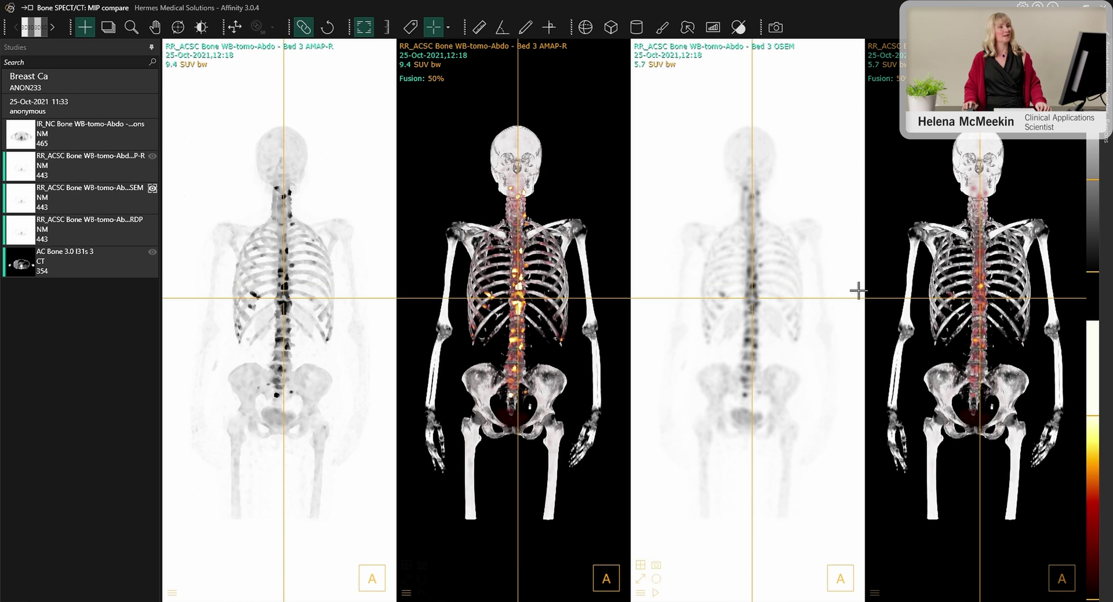
left_click_drag(752, 298, 752, 282)
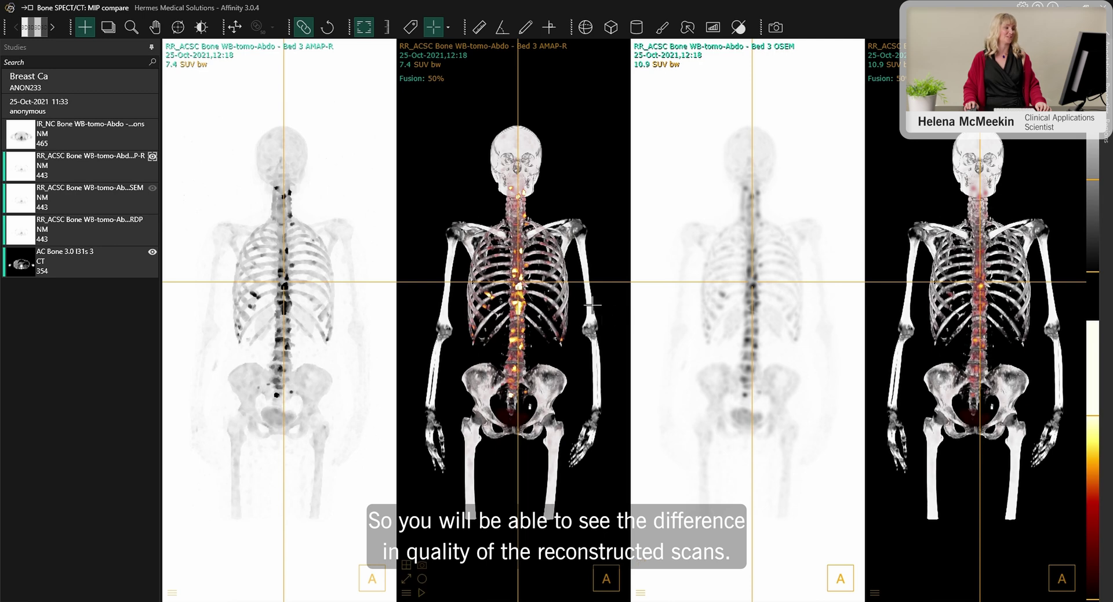
left_click(517, 344)
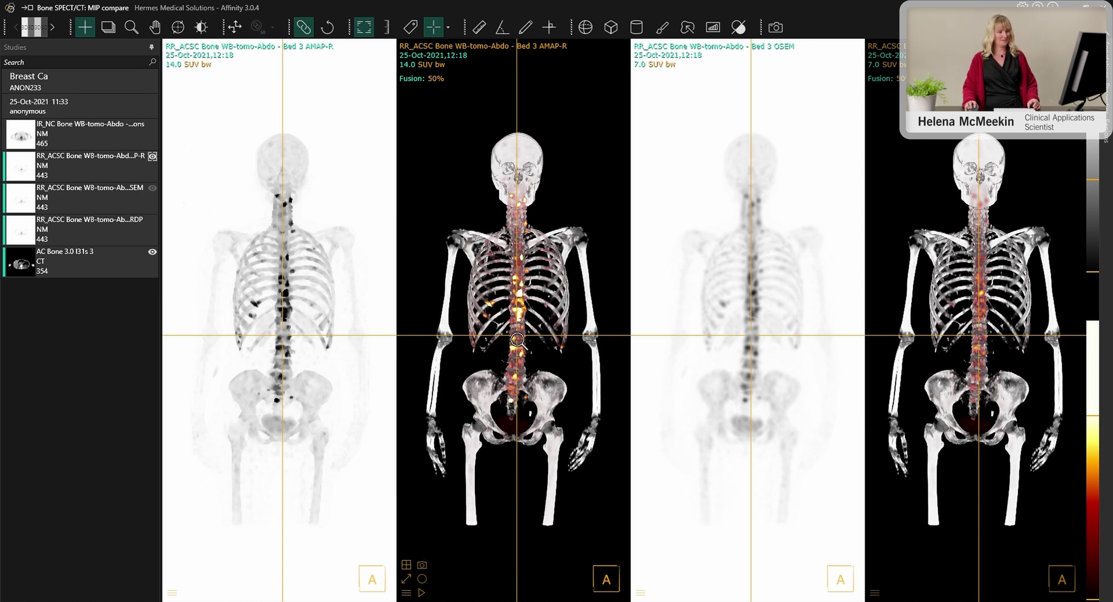
scroll(513, 300, "up", 2)
left_click(513, 304)
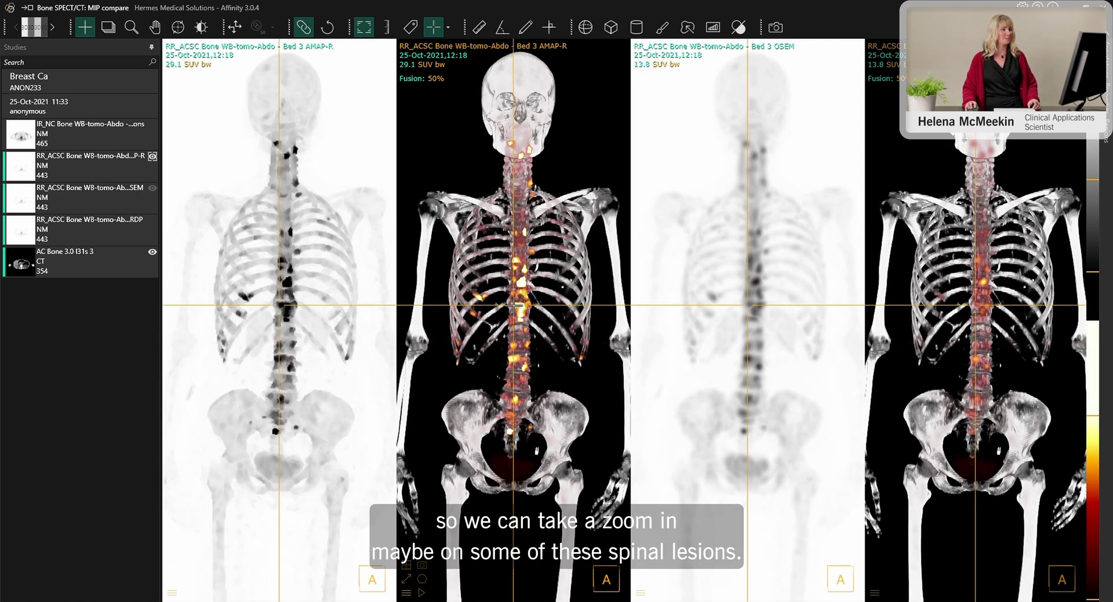
scroll(518, 307, "up", 2)
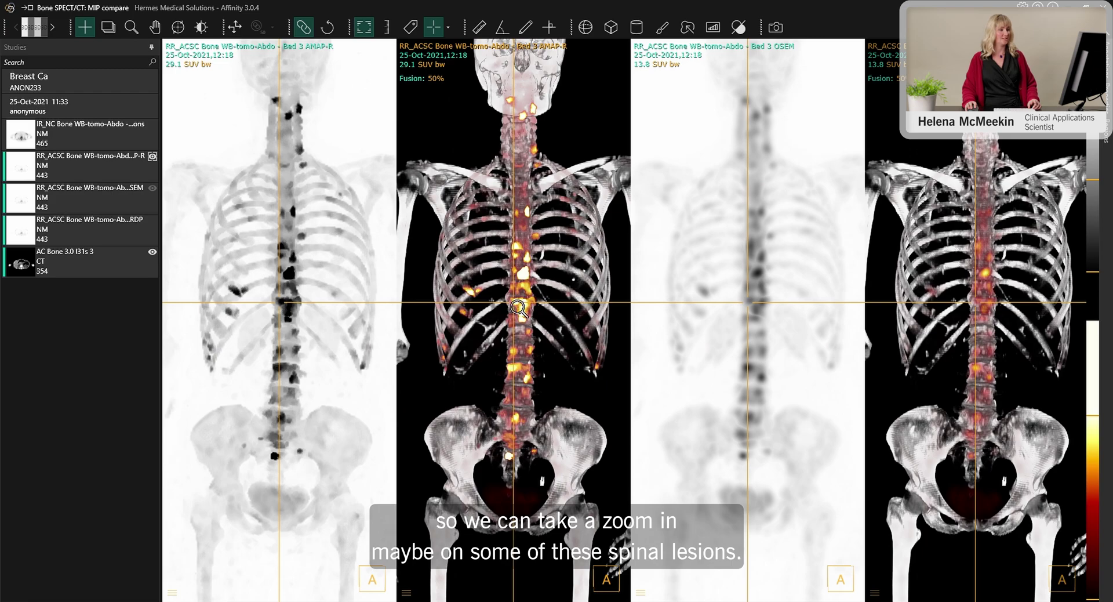
Rotate the 3-D fused renders to a left-oblique angle and back toward frontal.
left_click_drag(525, 325, 570, 281)
left_click_drag(474, 298, 523, 292)
left_click_drag(479, 324, 554, 325)
scroll(571, 330, "up", 2)
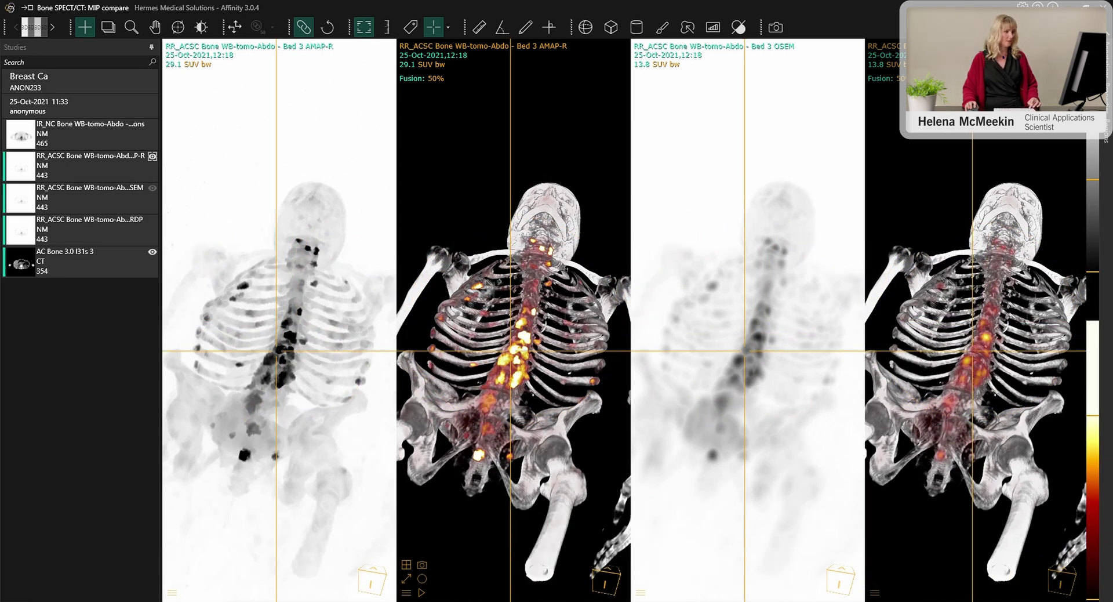
scroll(532, 355, "up", 4)
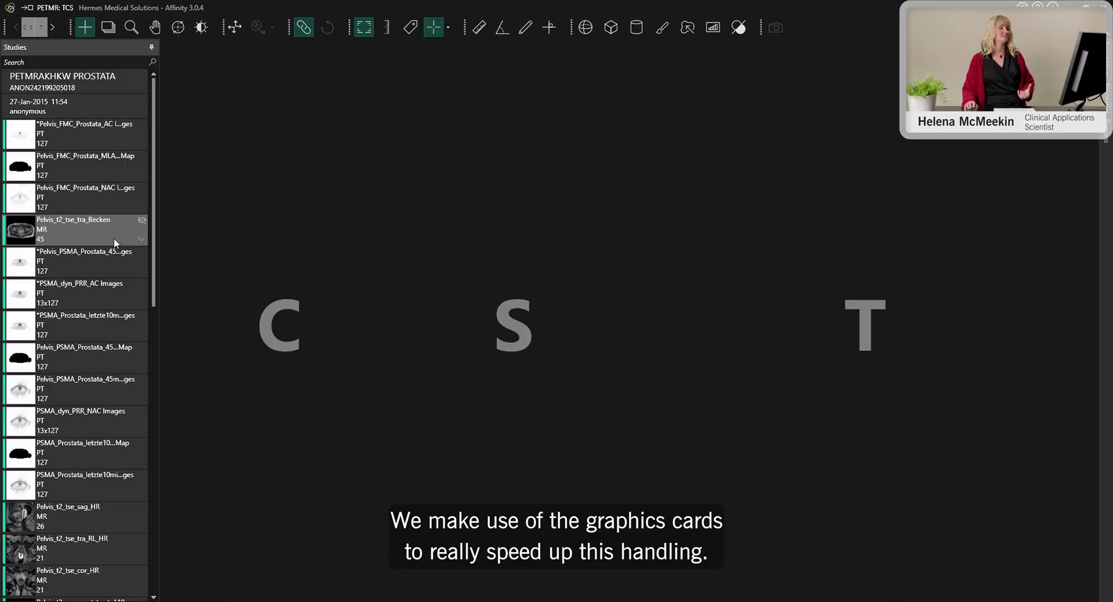
Scroll through the PET-MRI prostate study's PT and MR series list.
scroll(92, 257, "down", 8)
scroll(92, 260, "down", 6)
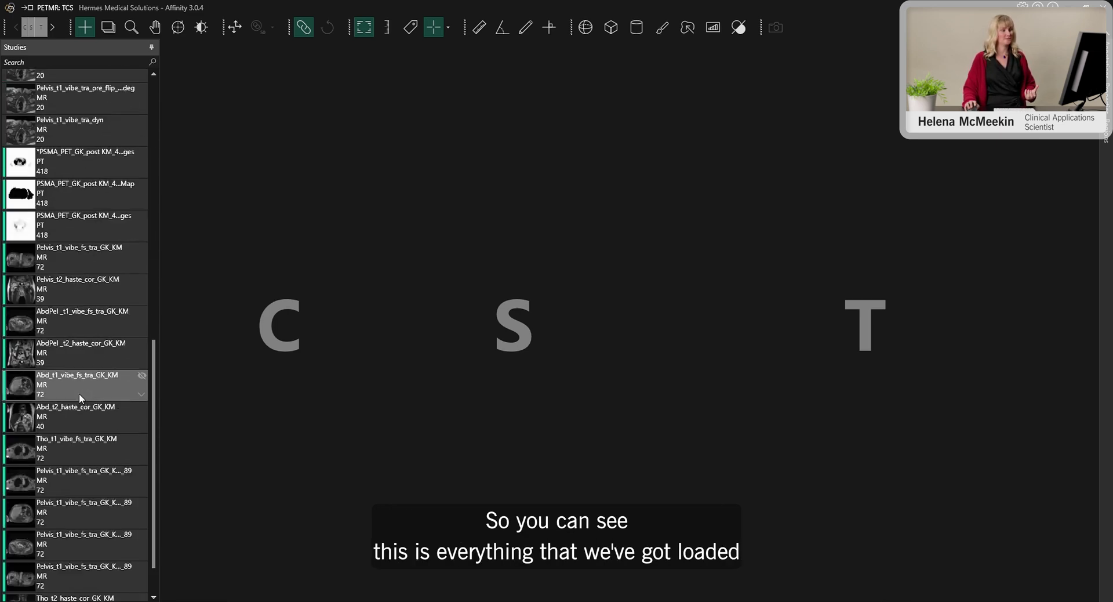
Filter the series list by 'hast' and load the four haste bed positions into the viewports.
scroll(78, 393, "up", 12)
scroll(72, 398, "up", 2)
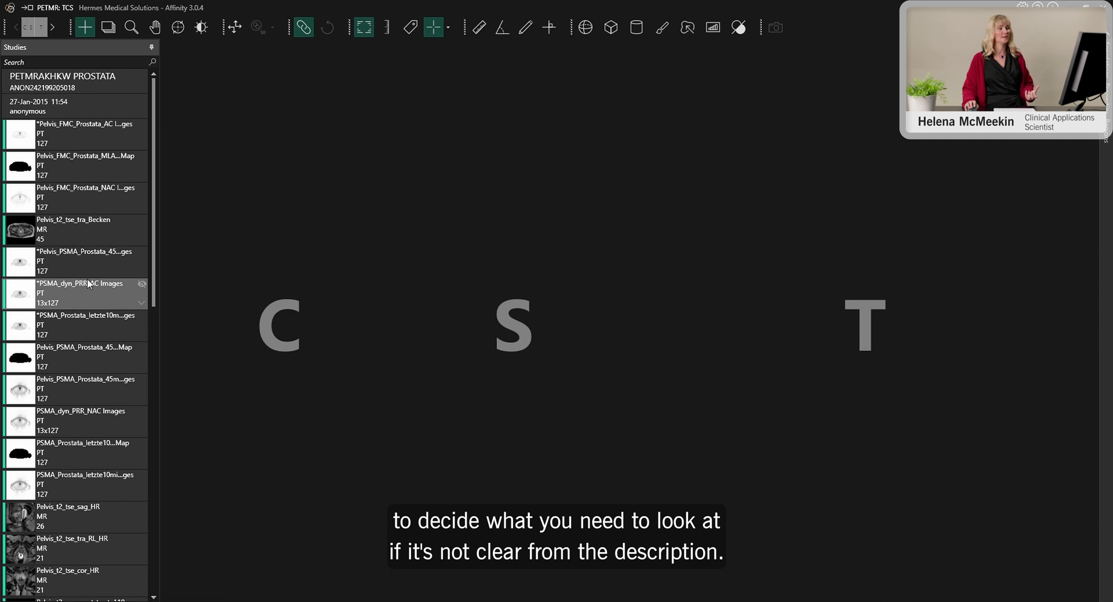
left_click(43, 62)
type("haste")
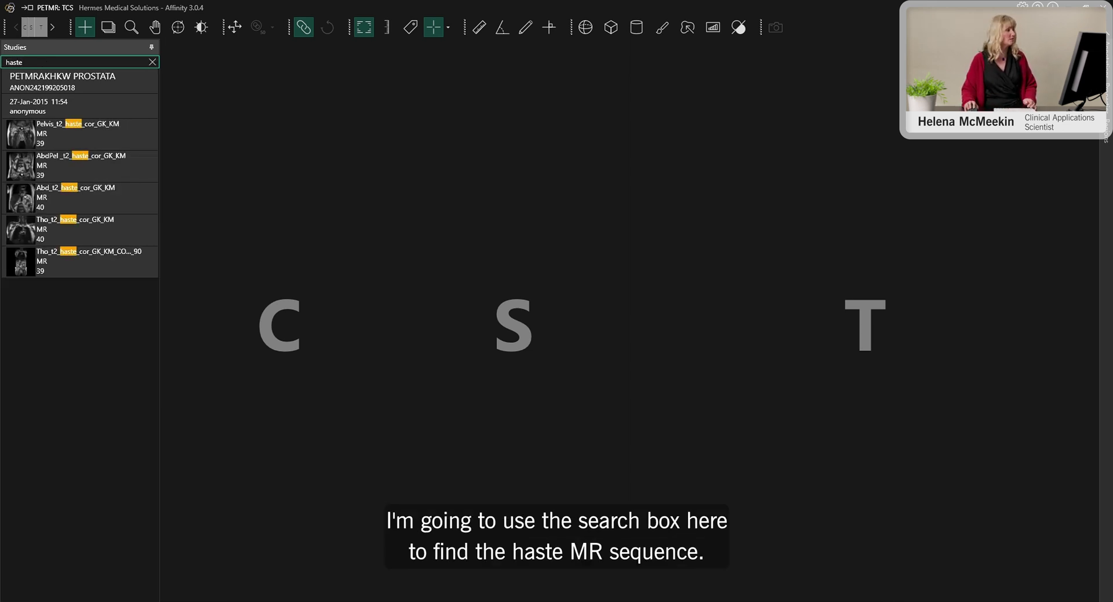
left_click(59, 226)
left_click(103, 134, "shift")
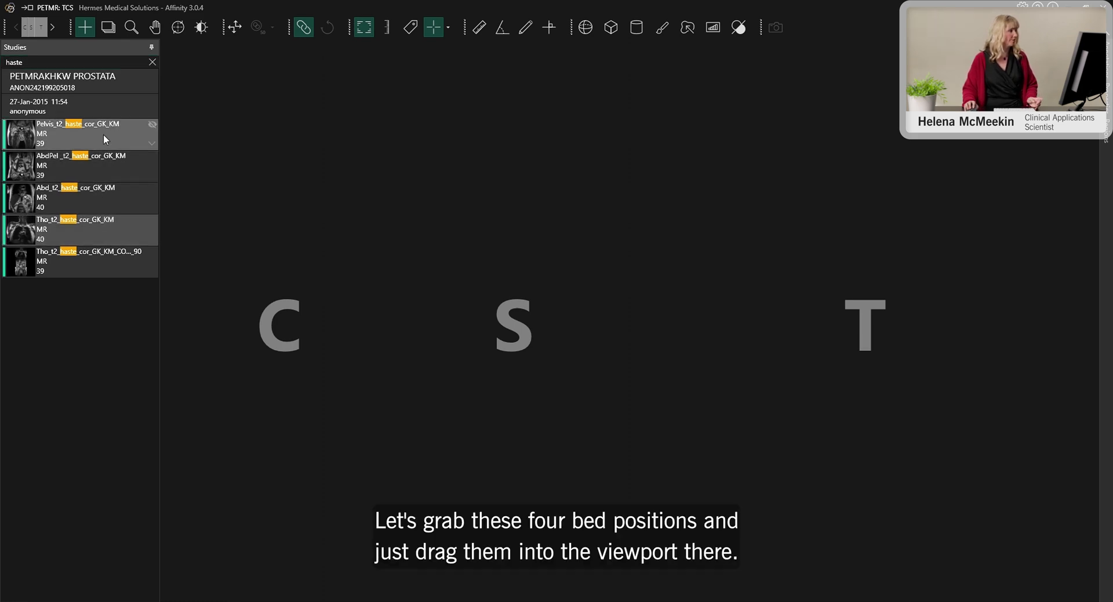
left_click_drag(103, 134, 87, 158)
left_click_drag(174, 183, 289, 282)
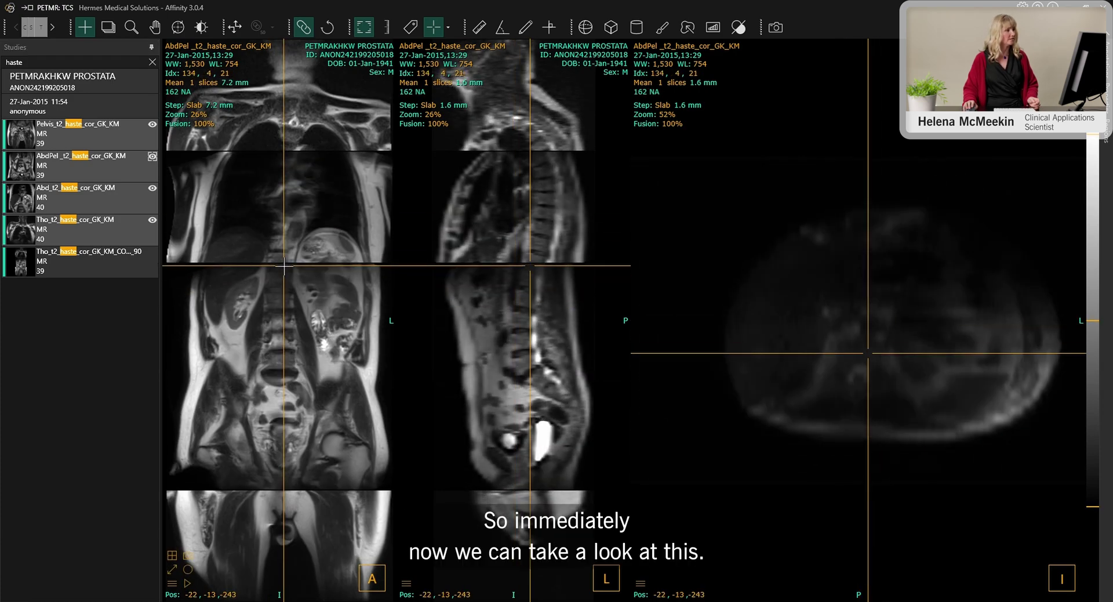
Filter series by 'ac', fuse the pelvic AC PET onto the MR, then hide it.
left_click(153, 63)
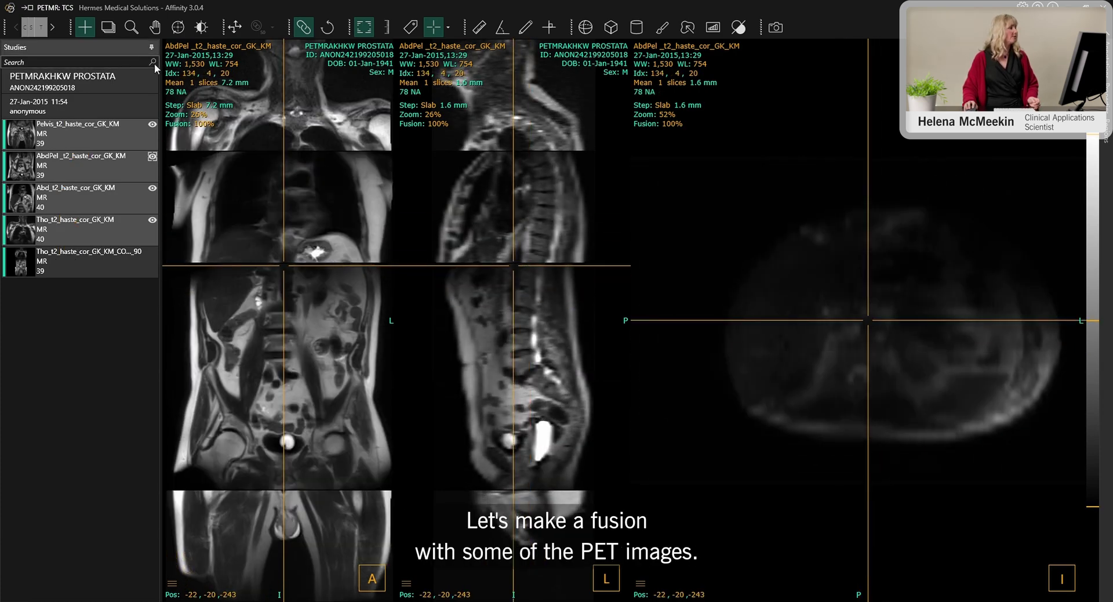
left_click(28, 62)
type("ac")
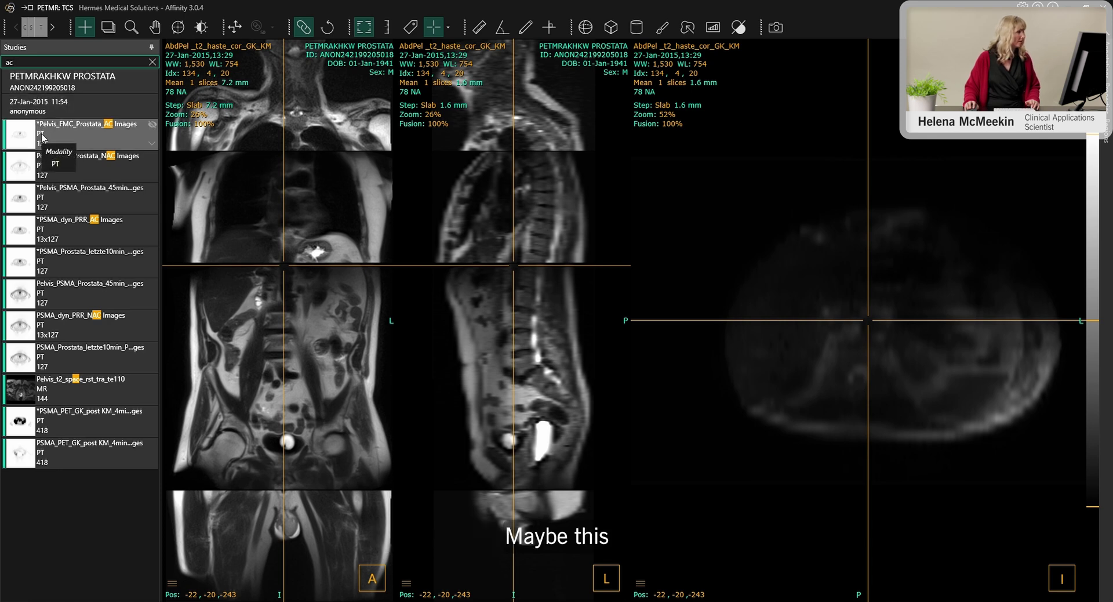
left_click_drag(42, 137, 277, 215)
left_click(333, 224)
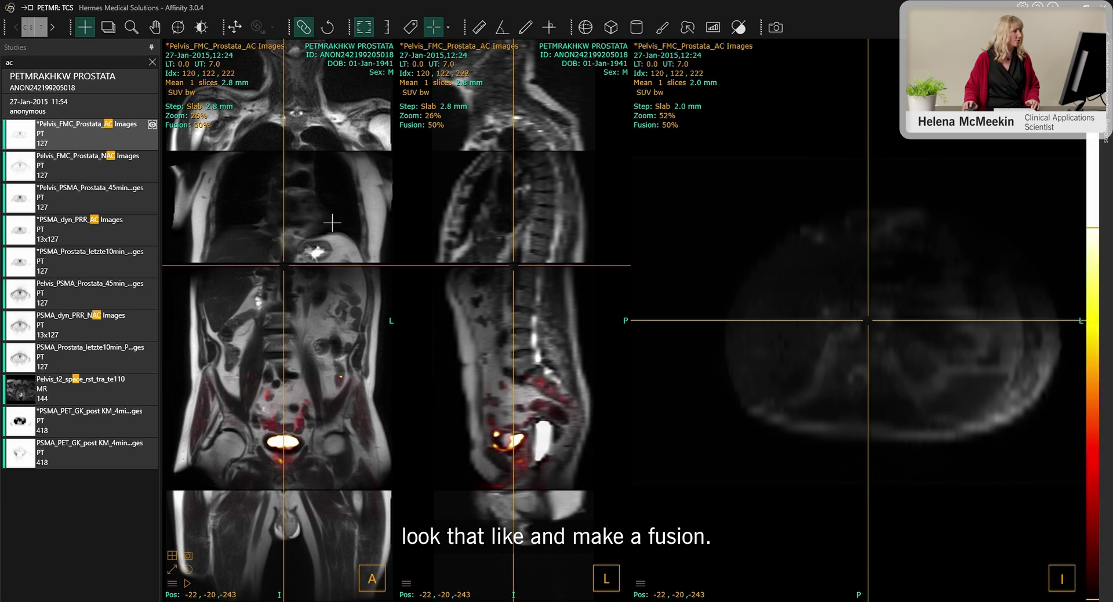
scroll(320, 355, "down", 10)
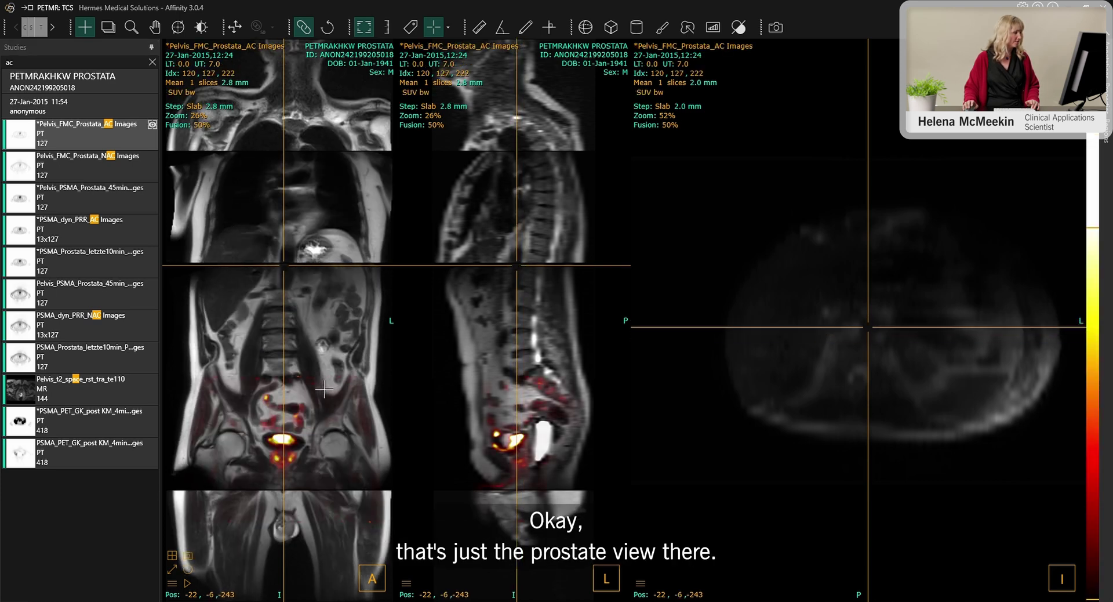
scroll(324, 389, "up", 8)
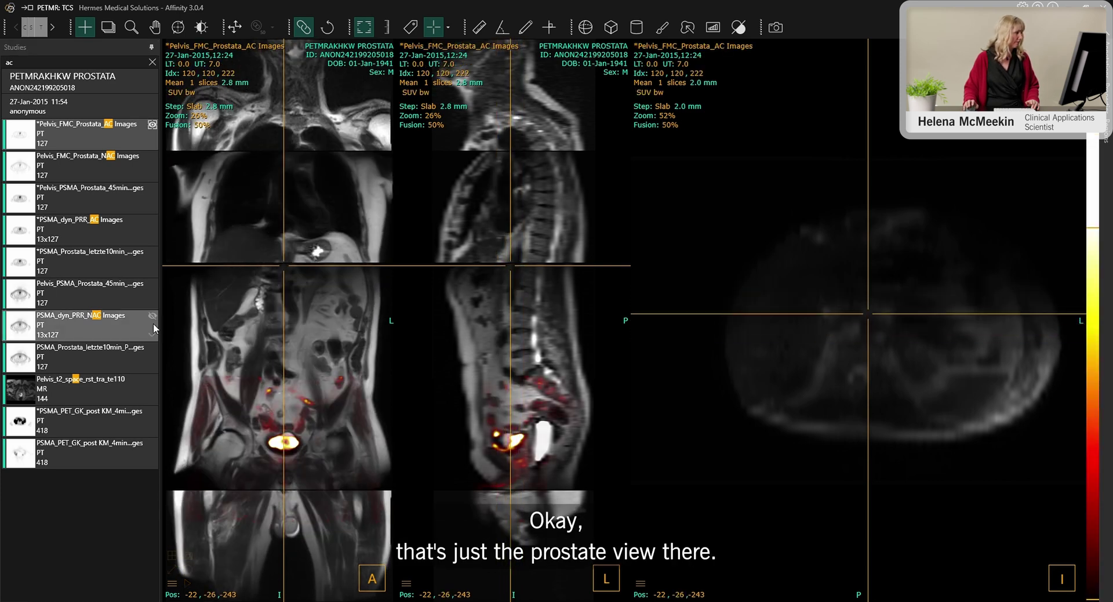
left_click(152, 125)
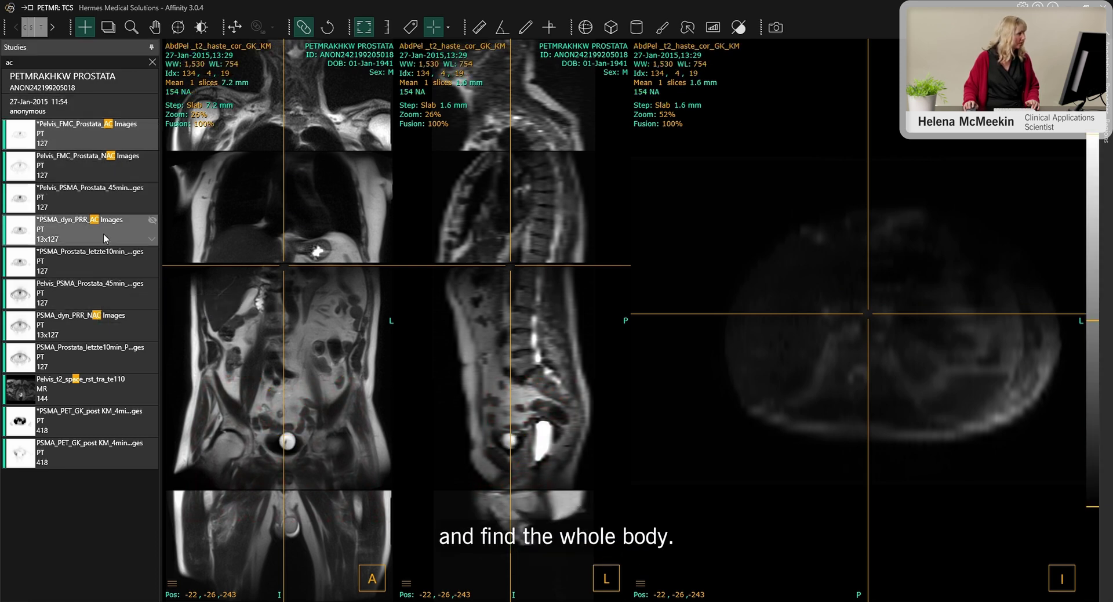
Fuse the whole-body PSMA_PET_GK_post KM_4min AC PET over the haste MR views.
left_click_drag(82, 419, 267, 382)
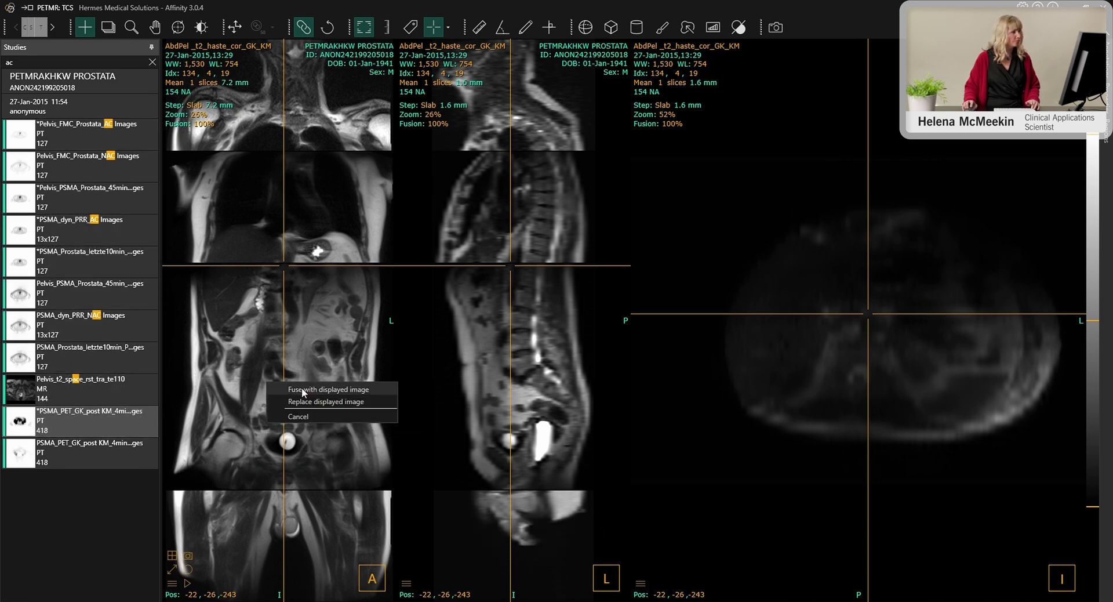
left_click(301, 389)
scroll(298, 289, "down", 5)
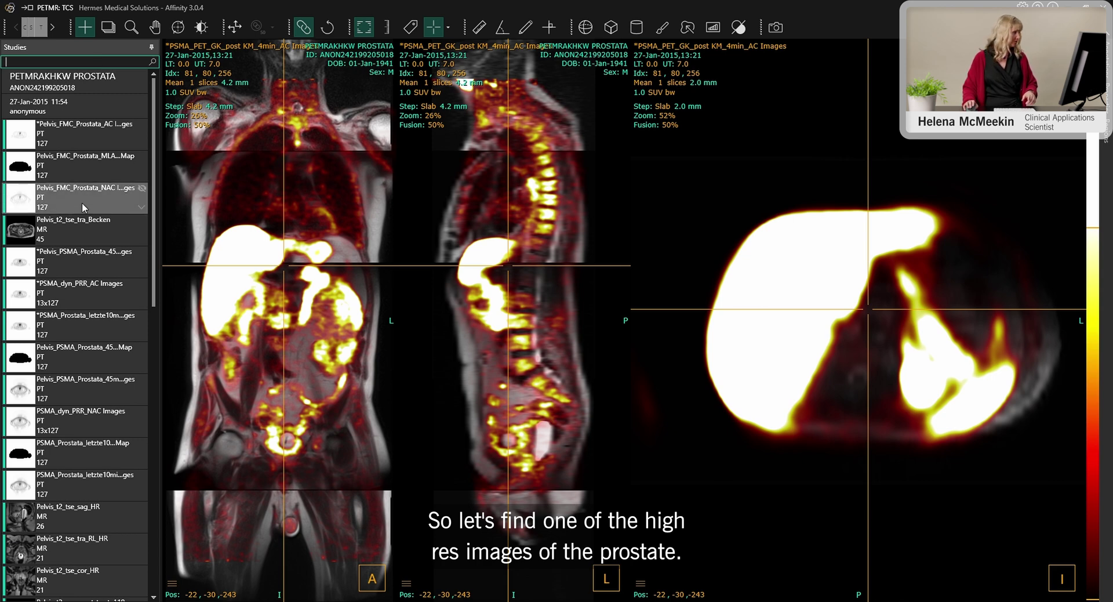
Add Pelvis_t2_tse_tra_RL_HR to the transverse view and move the crosshair to the prostate.
scroll(84, 197, "down", 3)
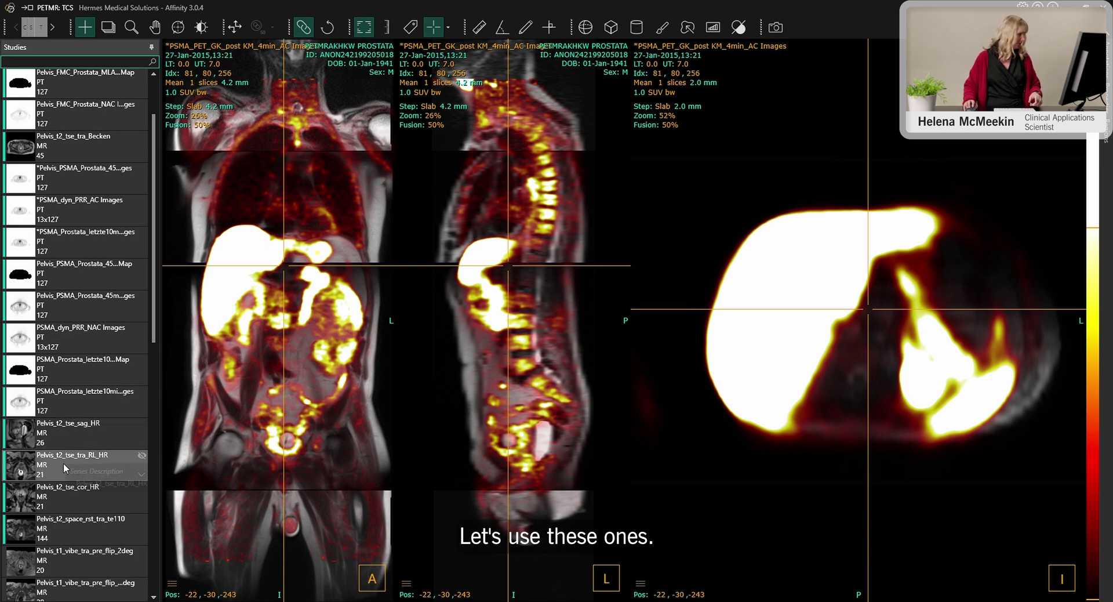
left_click_drag(59, 466, 780, 393)
left_click(825, 397)
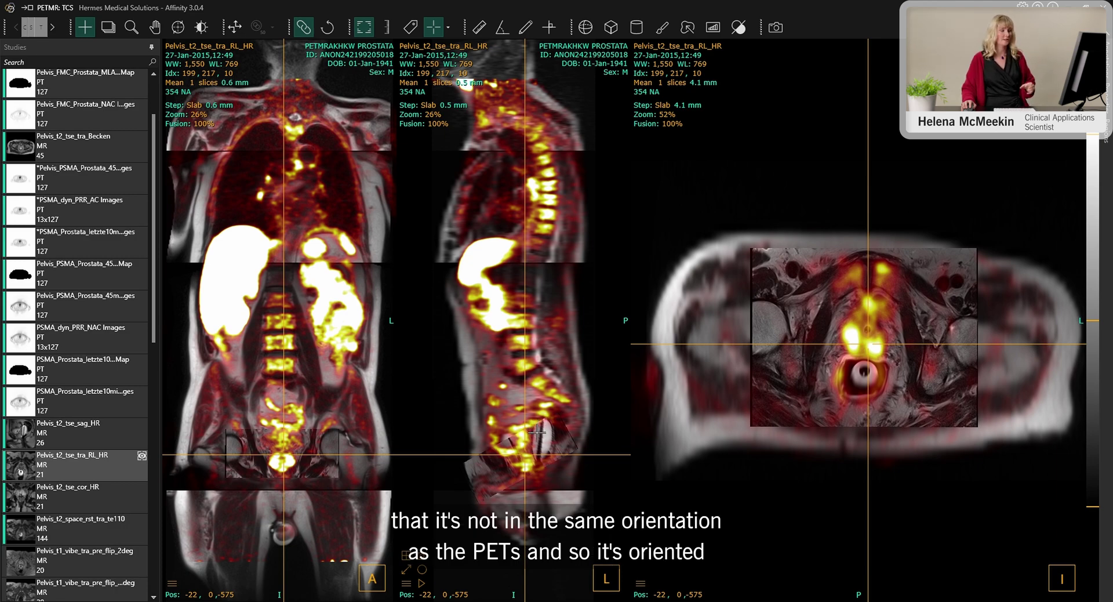
left_click_drag(537, 432, 521, 457)
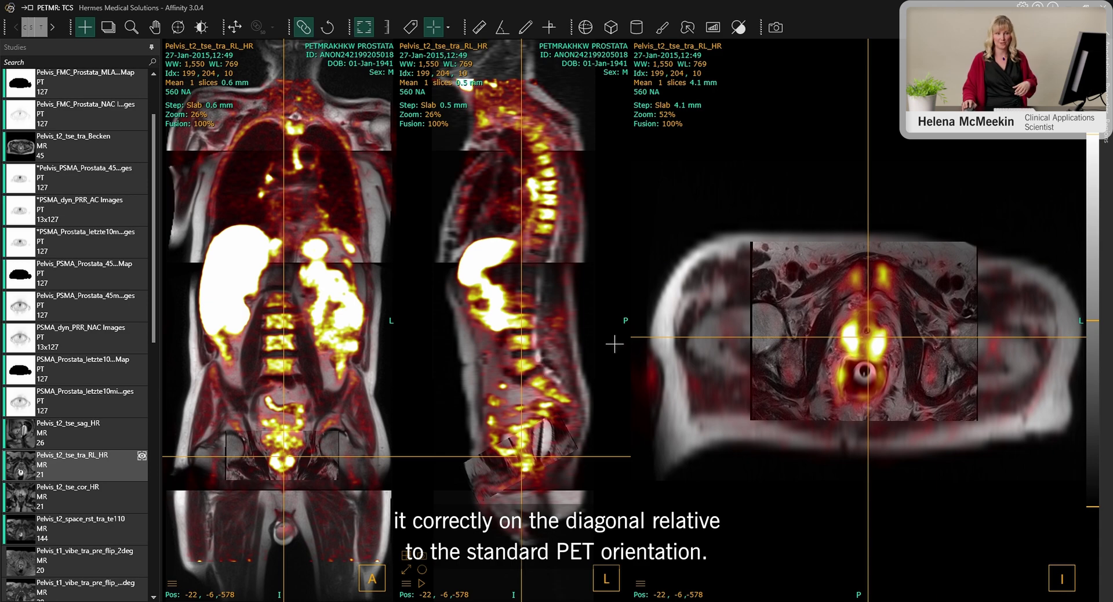
scroll(857, 347, "down", 4)
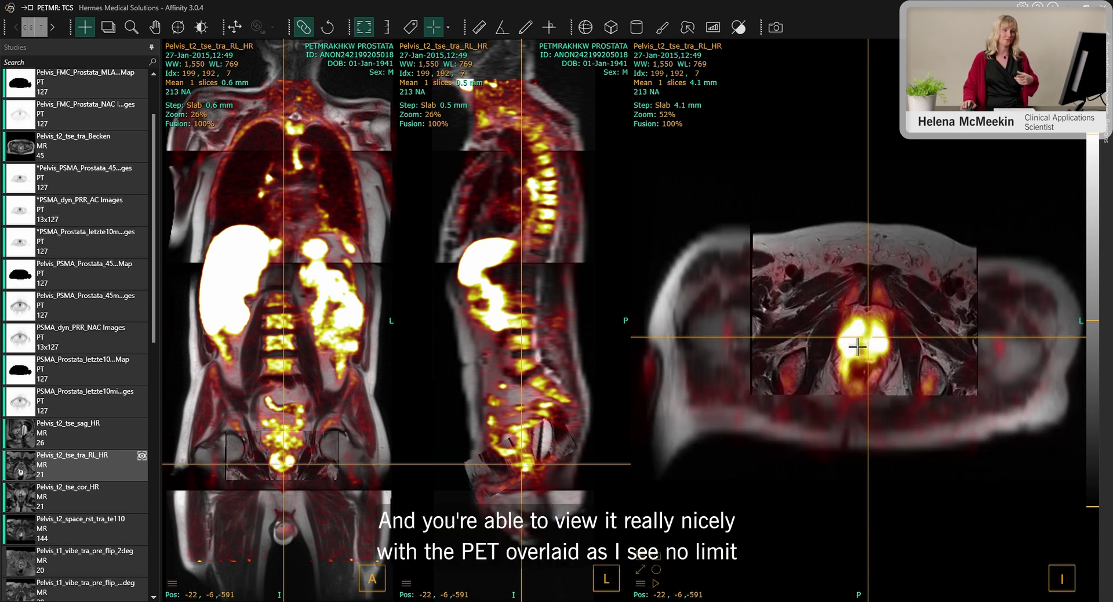
scroll(857, 346, "up", 4)
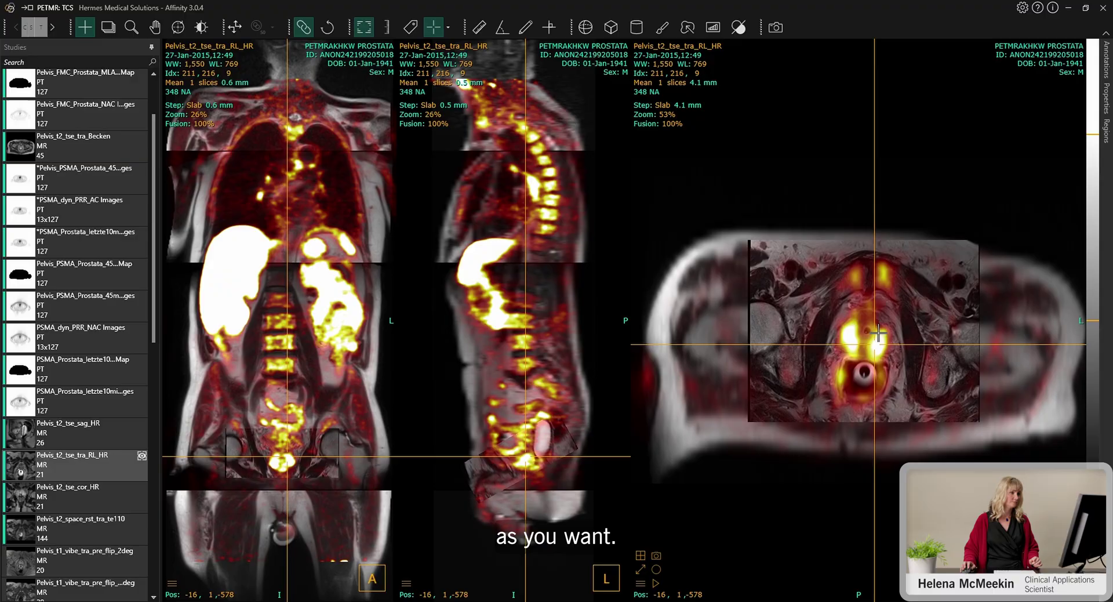
Advance the workflow to the 'PETMR: Dynamic TAC plot' step with Page Down.
key("Page_Down")
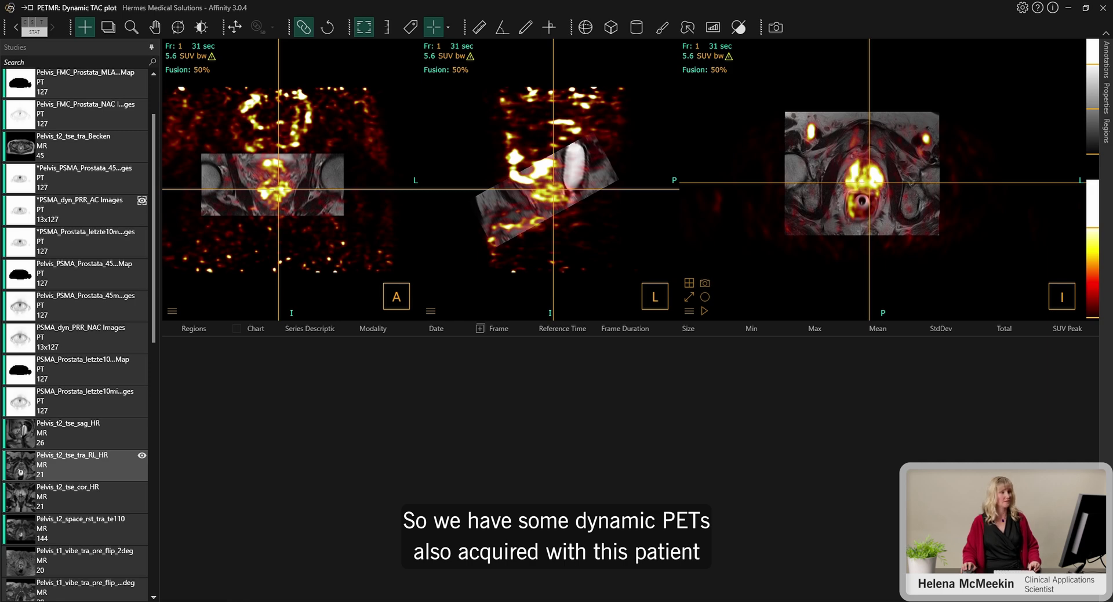
Zoom the axial view, centre on the bright prostate lesion, and step frames to frame 5 (4 min 29 sec).
scroll(864, 180, "up", 3)
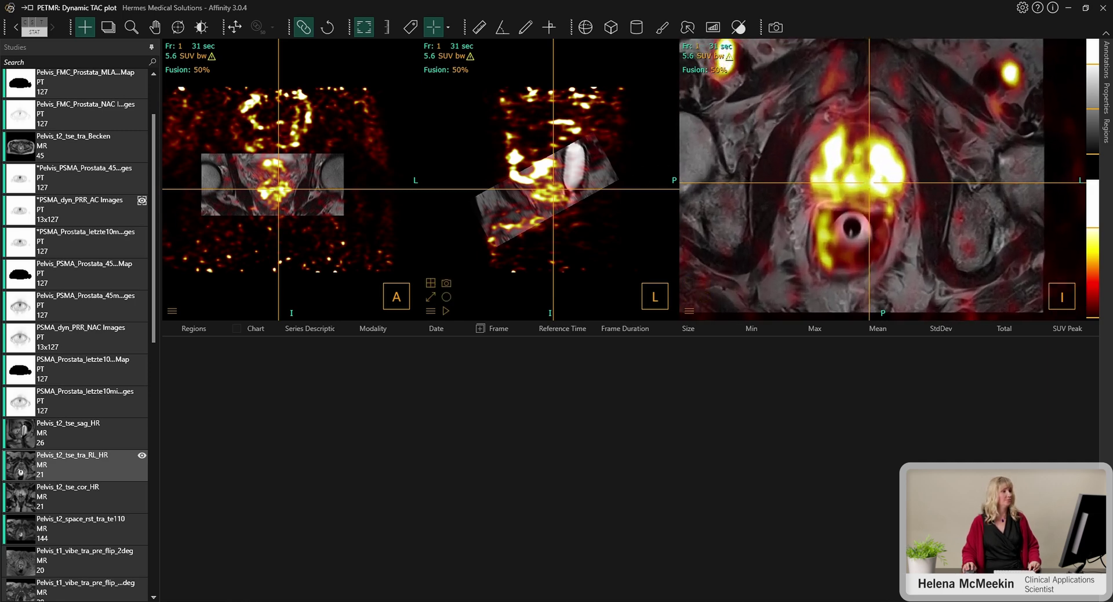
left_click(890, 169)
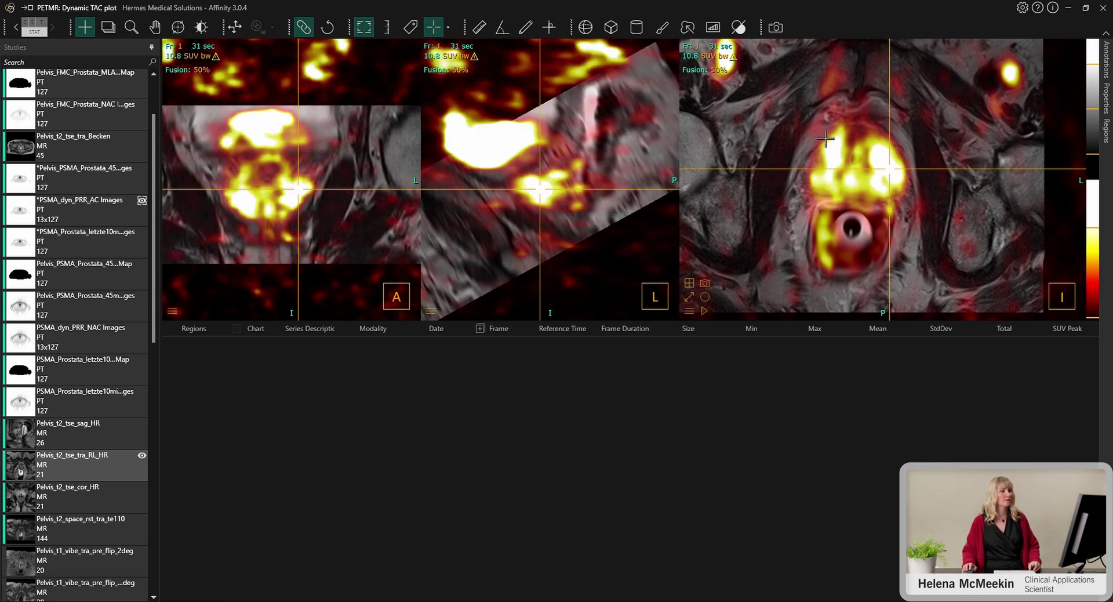
scroll(701, 46, "down", 3)
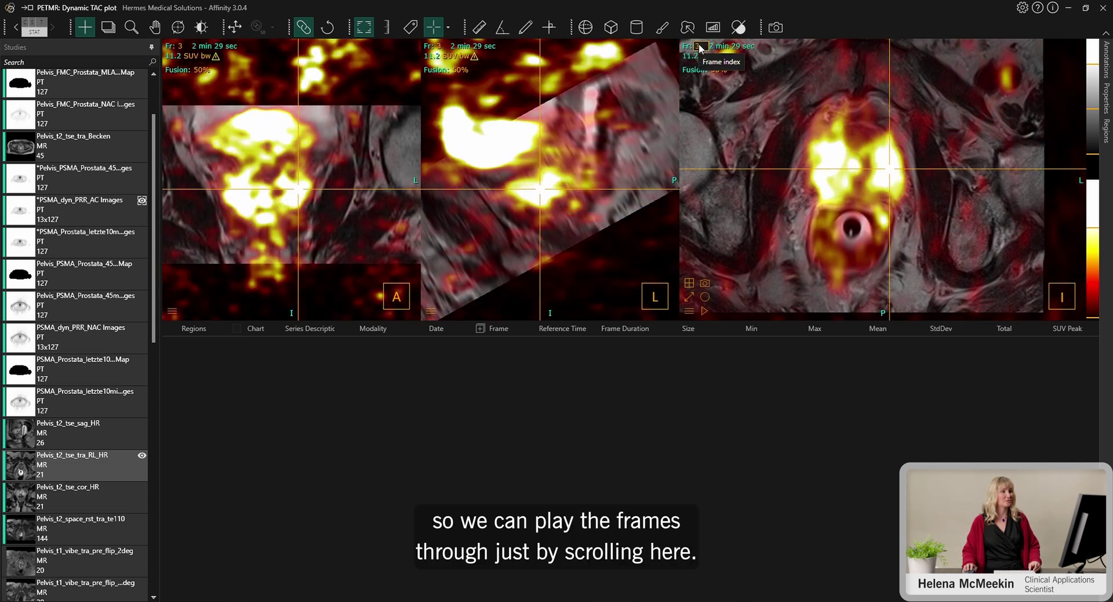
scroll(701, 46, "down", 9)
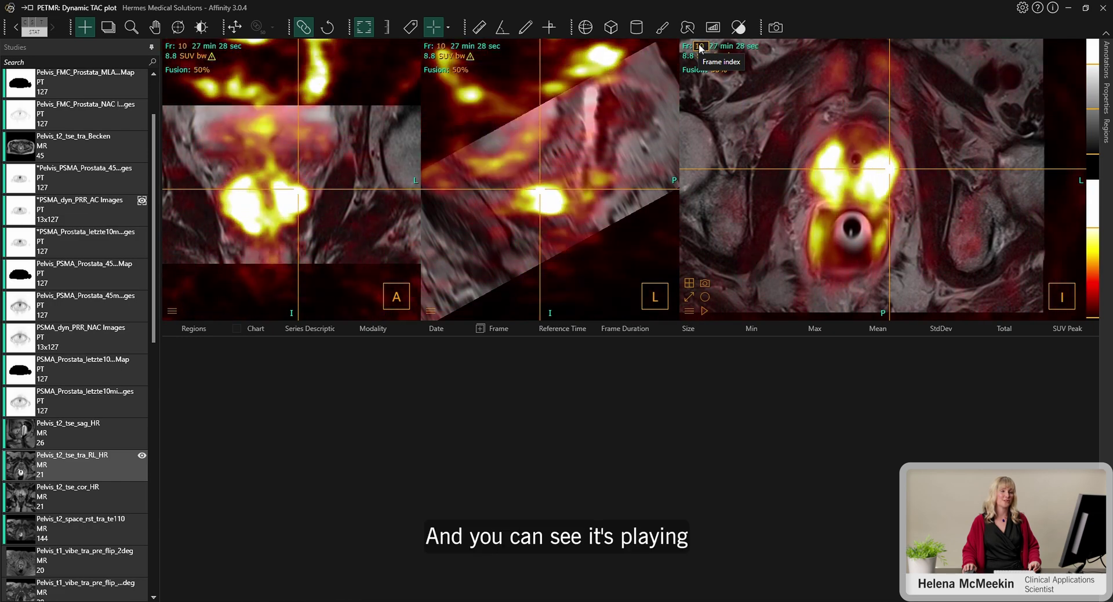
scroll(701, 48, "up", 7)
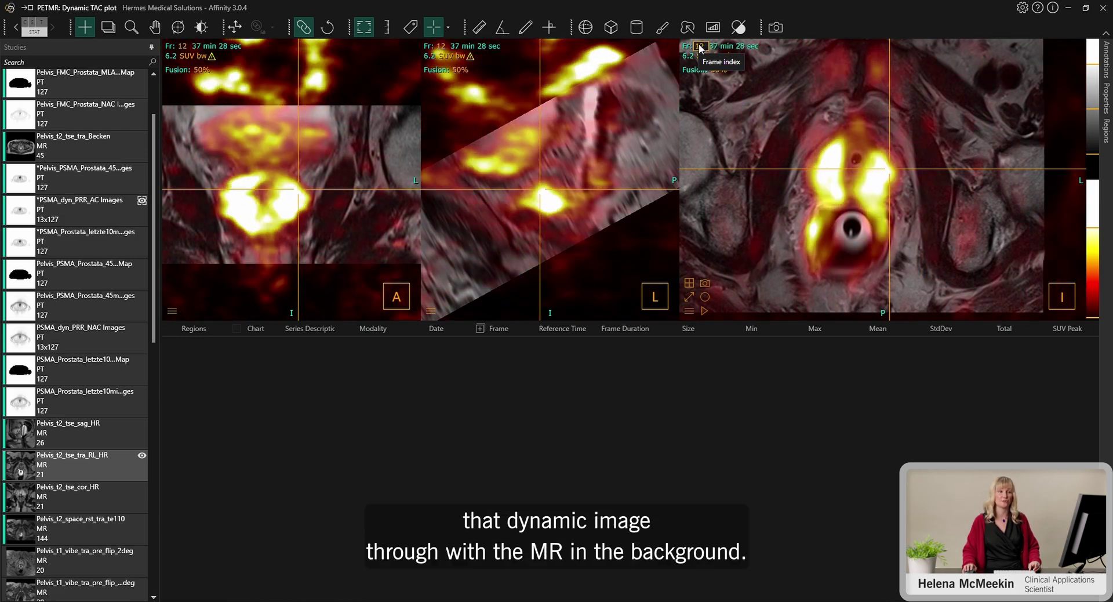
scroll(701, 48, "up", 2)
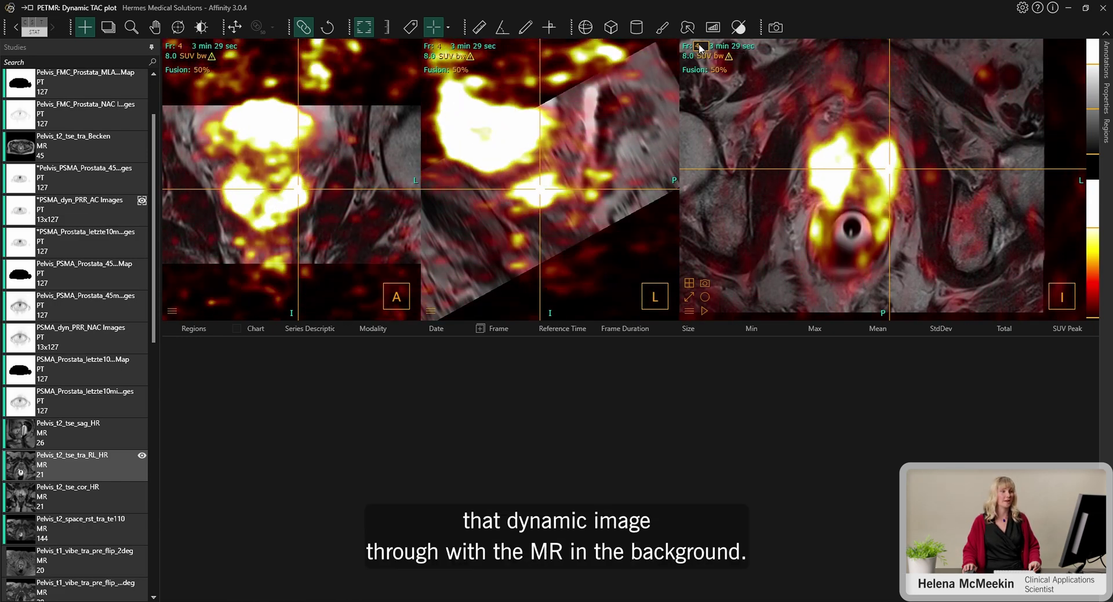
scroll(701, 48, "down", 1)
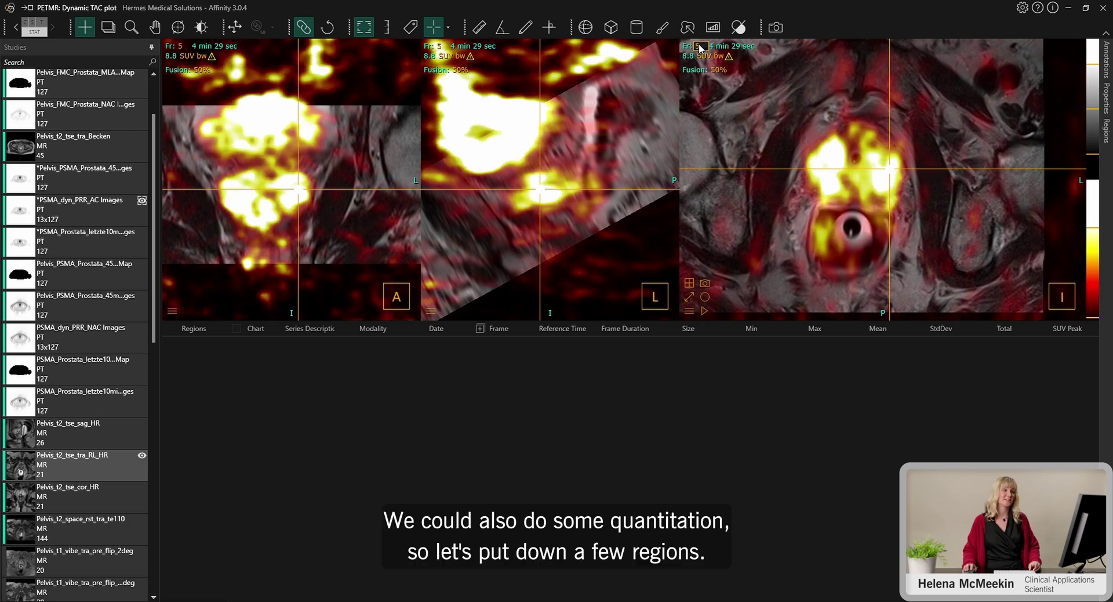
Place two ellipsoid regions on the prostate lesion, then leave the ellipsoid tool.
left_click(580, 32)
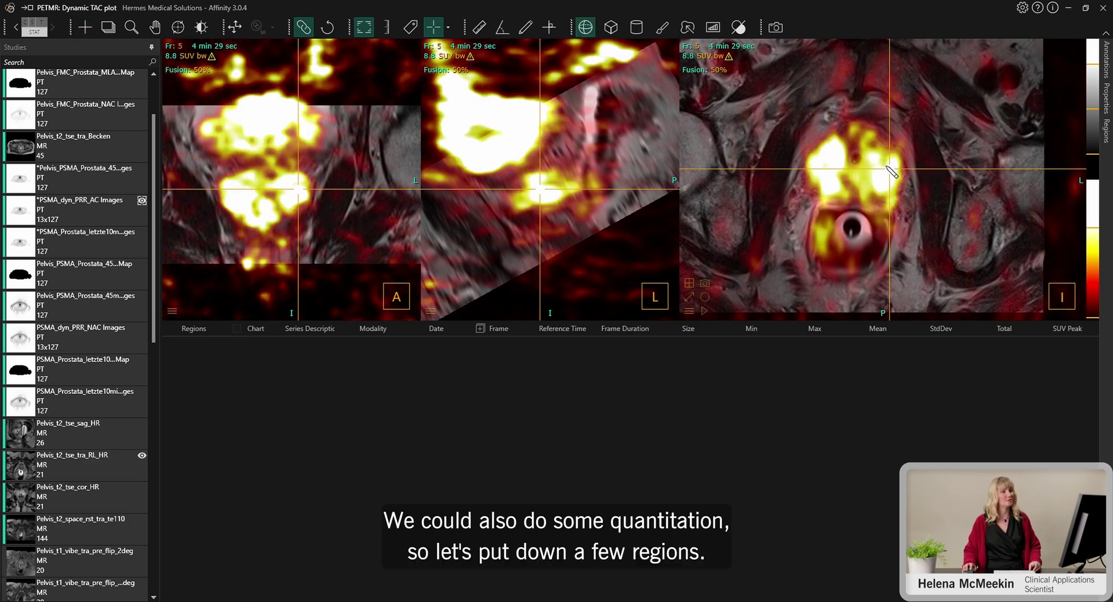
left_click(887, 174)
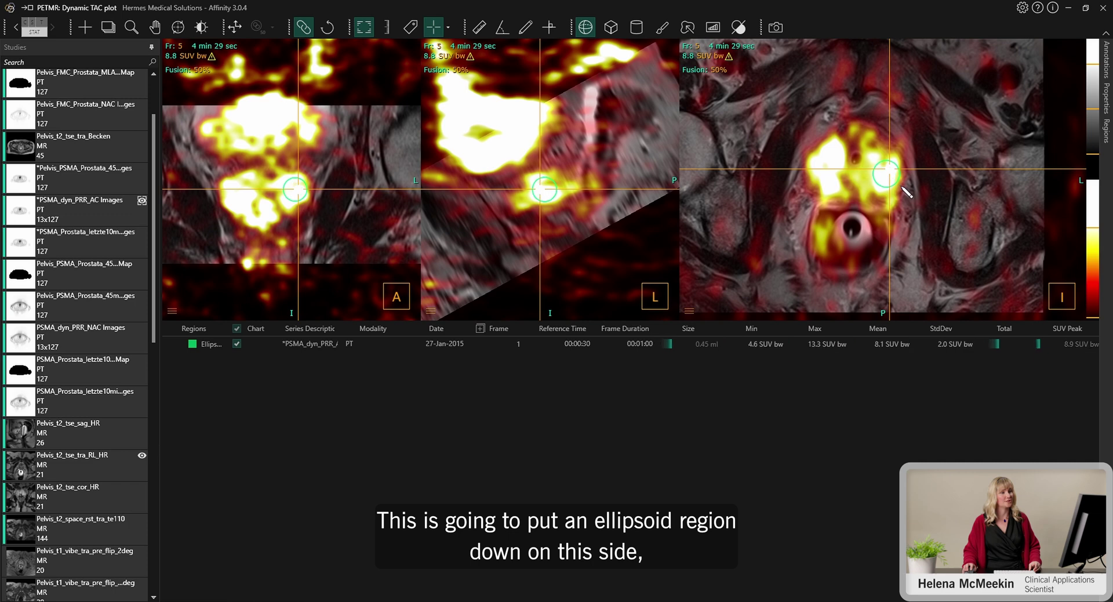
left_click(821, 172)
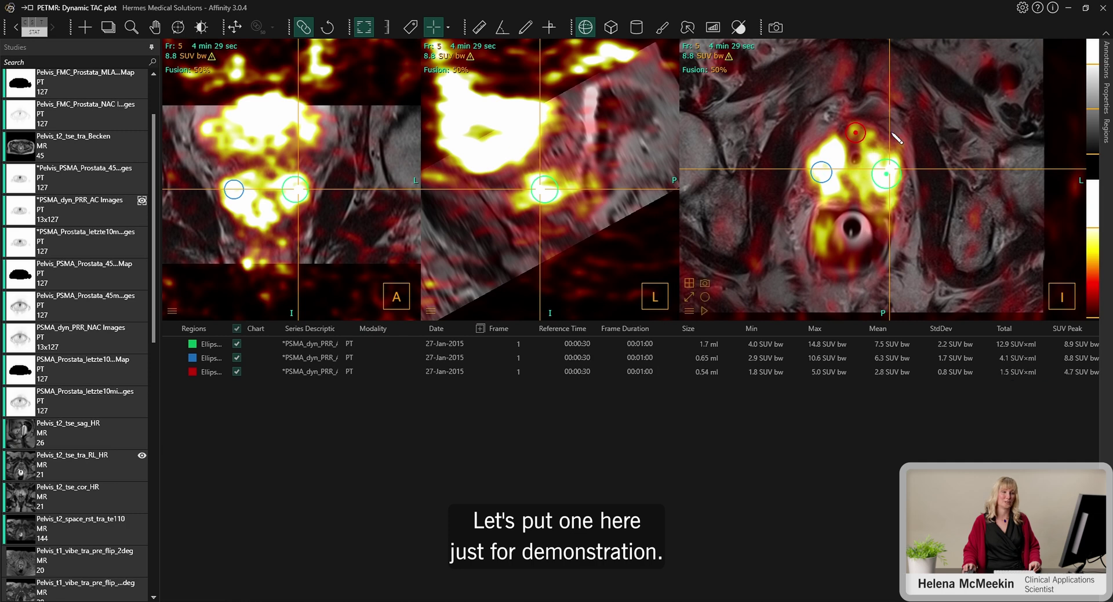
key("Escape")
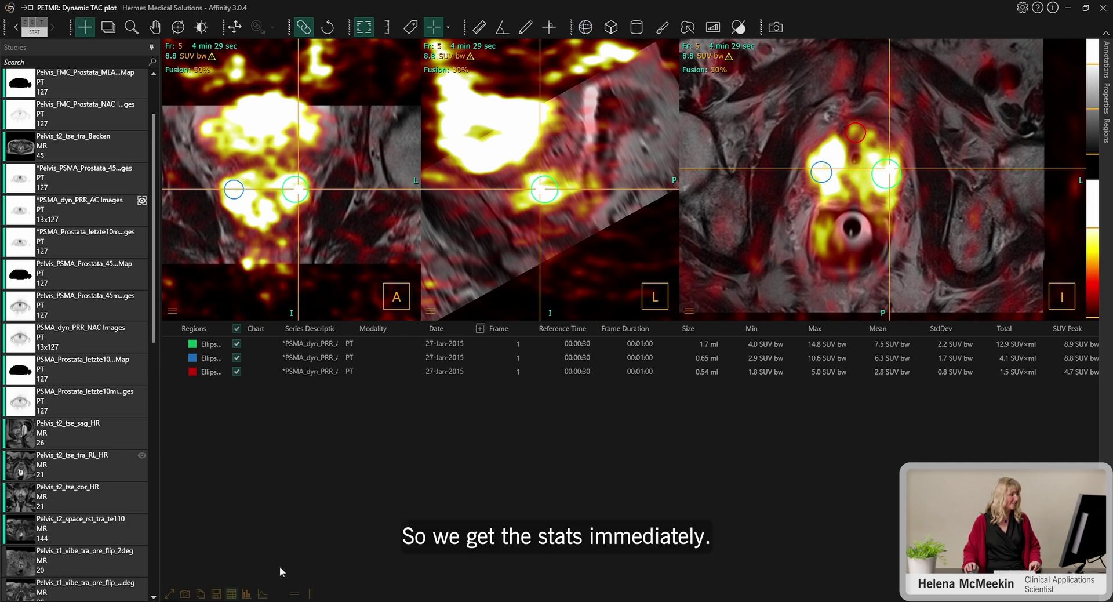
Show the time-activity curves beside the statistics and move blue Ellipsoid 2 up and right.
left_click(263, 594)
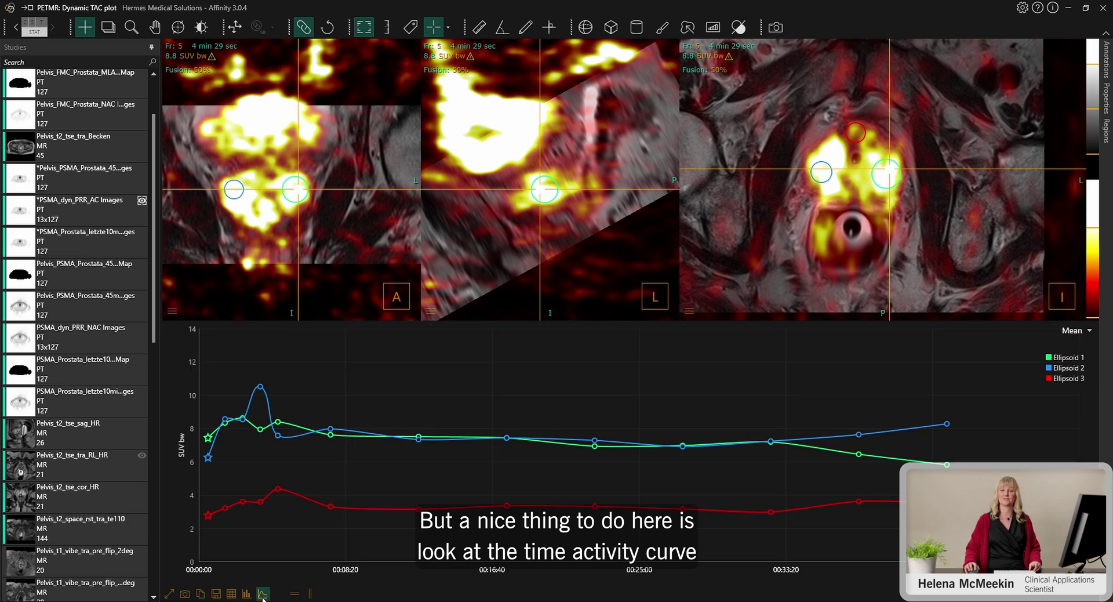
left_click(310, 593)
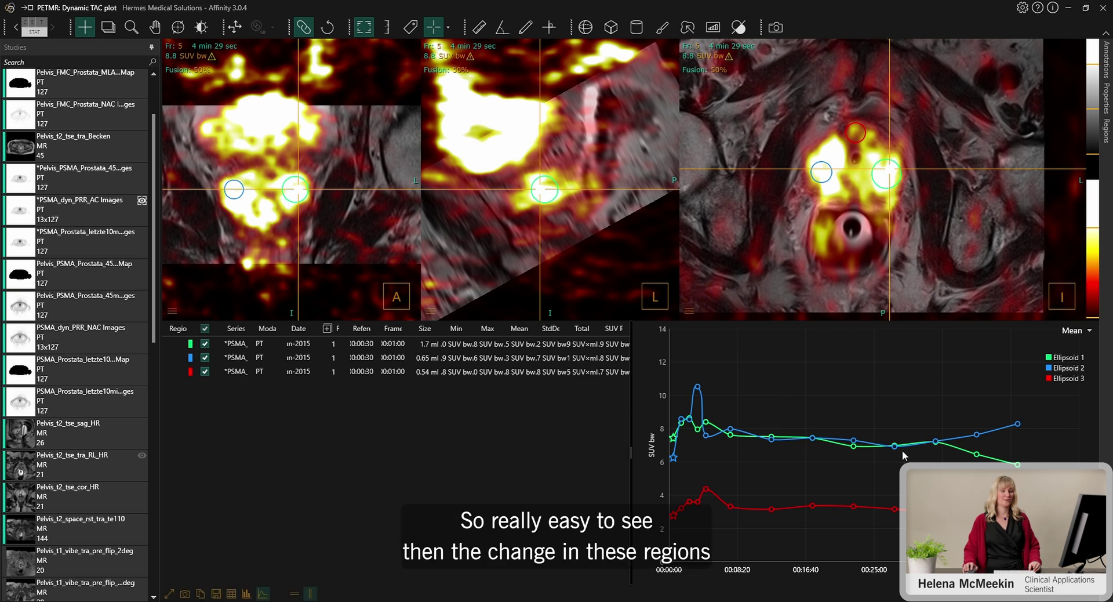
left_click_drag(823, 174, 896, 196)
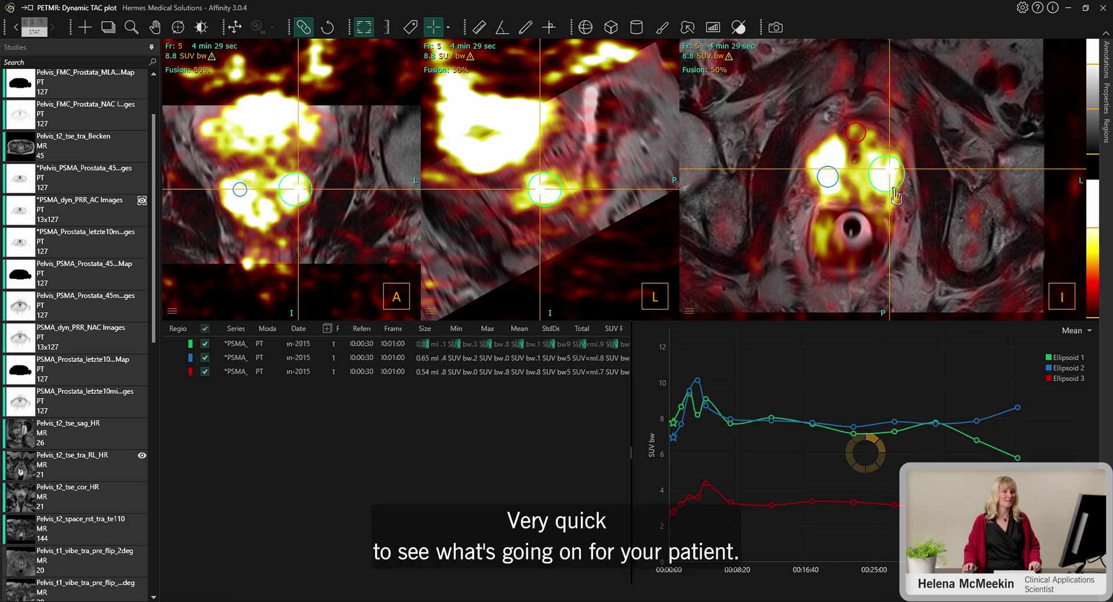
mouse_move(896, 197)
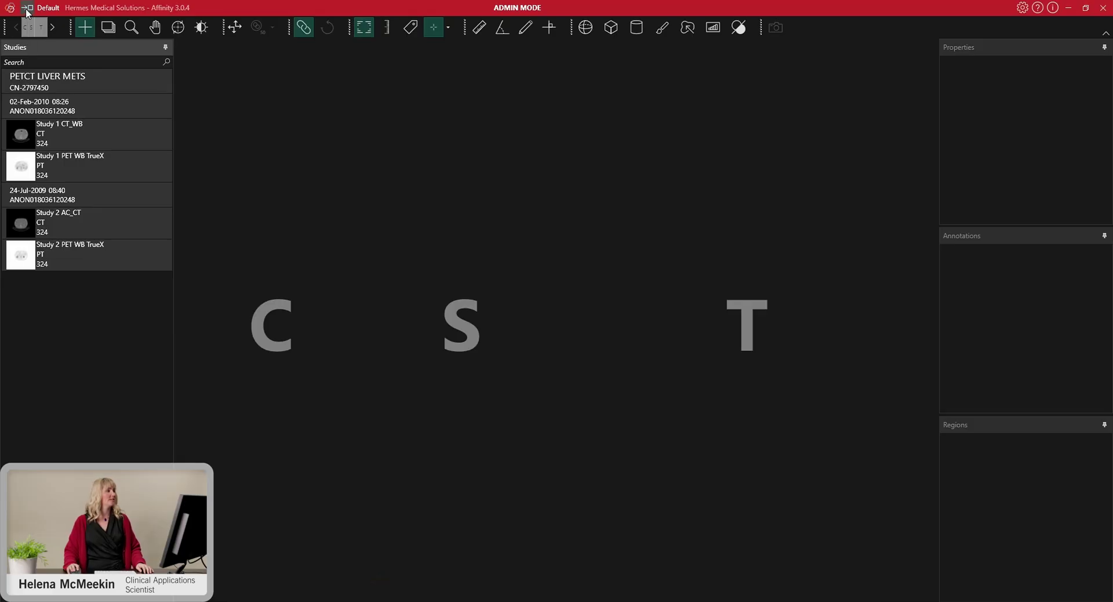
In admin Workflows, create a new workflow and add a stage to it.
left_click(27, 8)
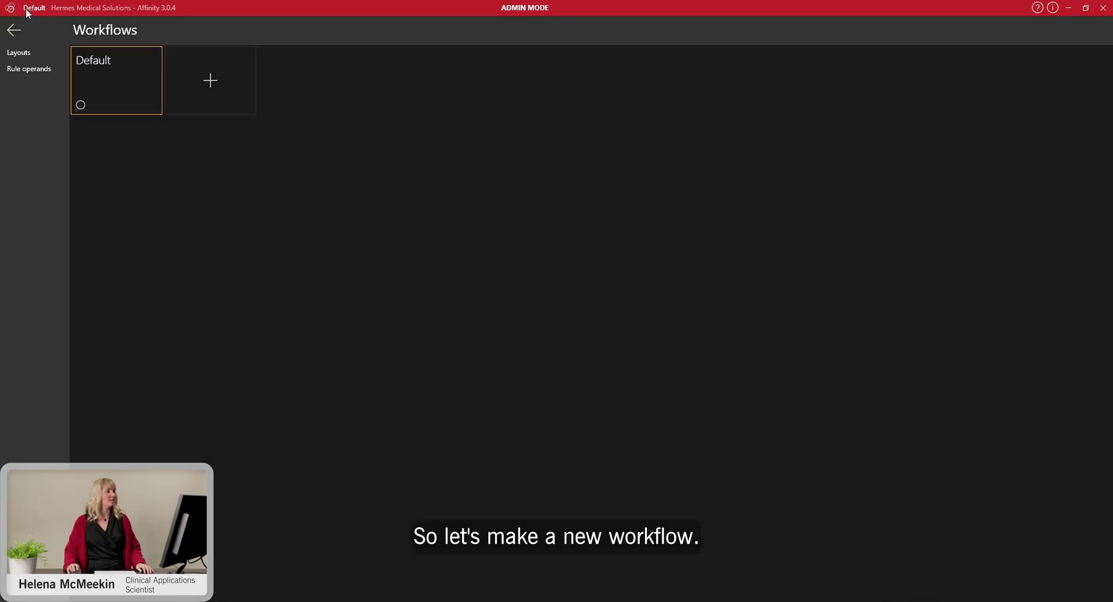
left_click(197, 79)
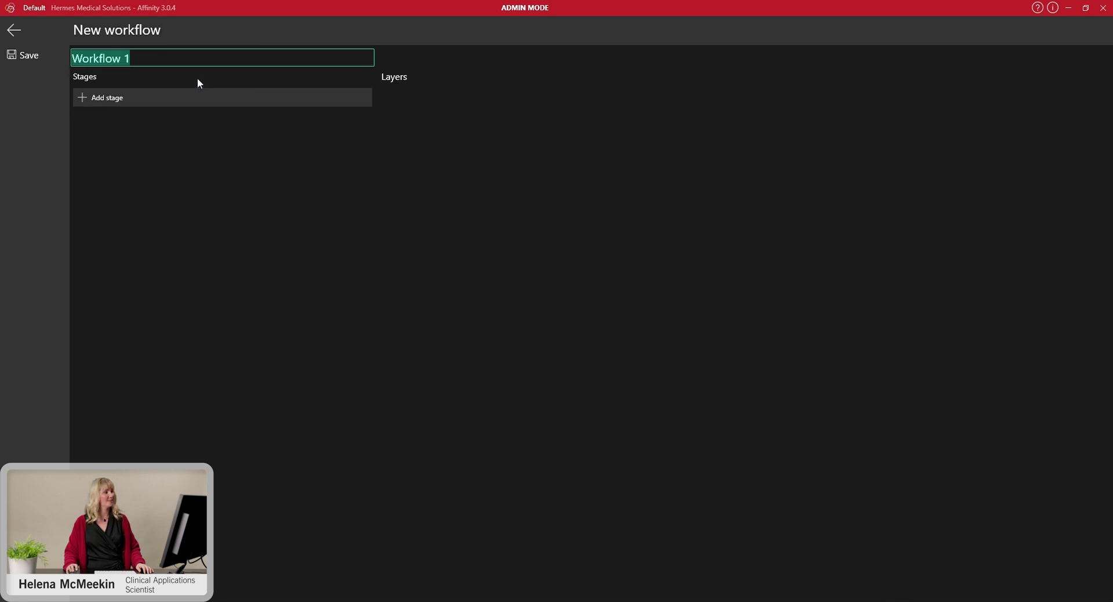
left_click(104, 98)
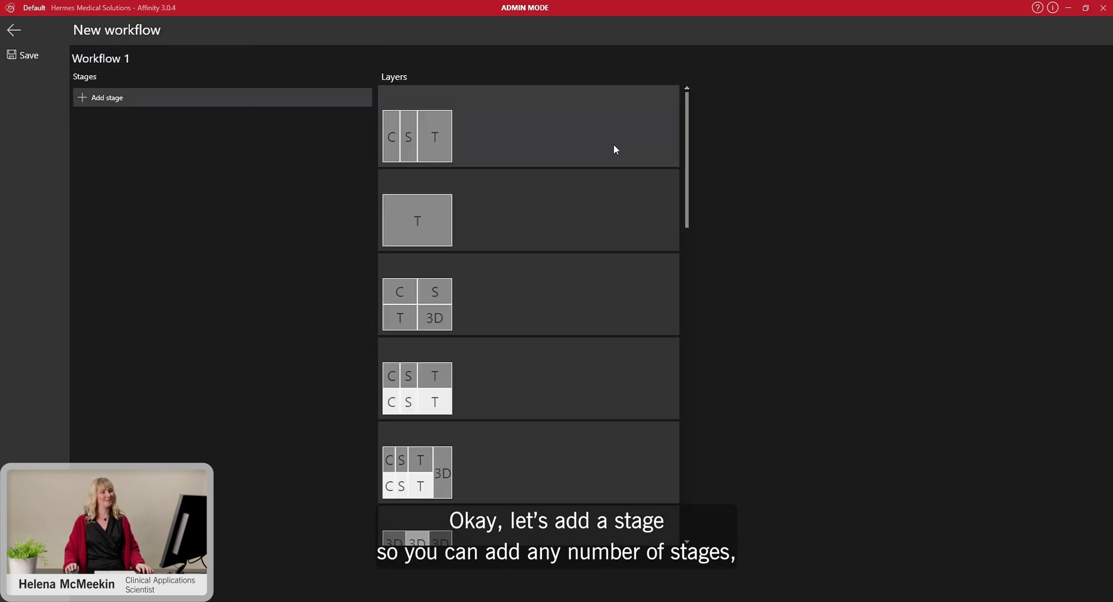
Scroll the available layouts and add a new blank layout for the stage.
scroll(616, 148, "down", 1)
scroll(616, 149, "down", 1)
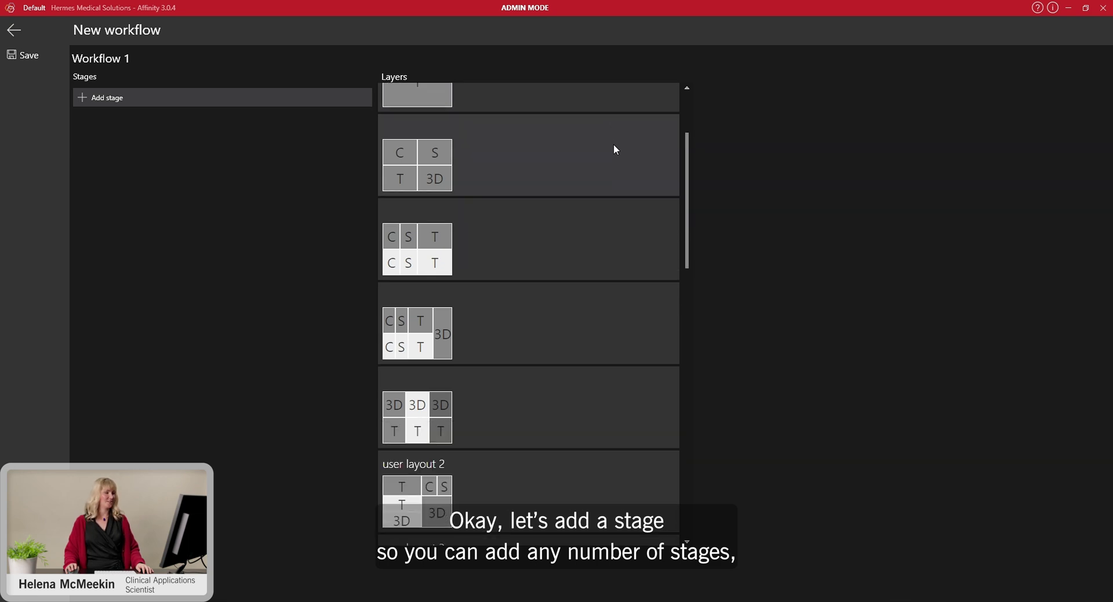
scroll(611, 193, "down", 6)
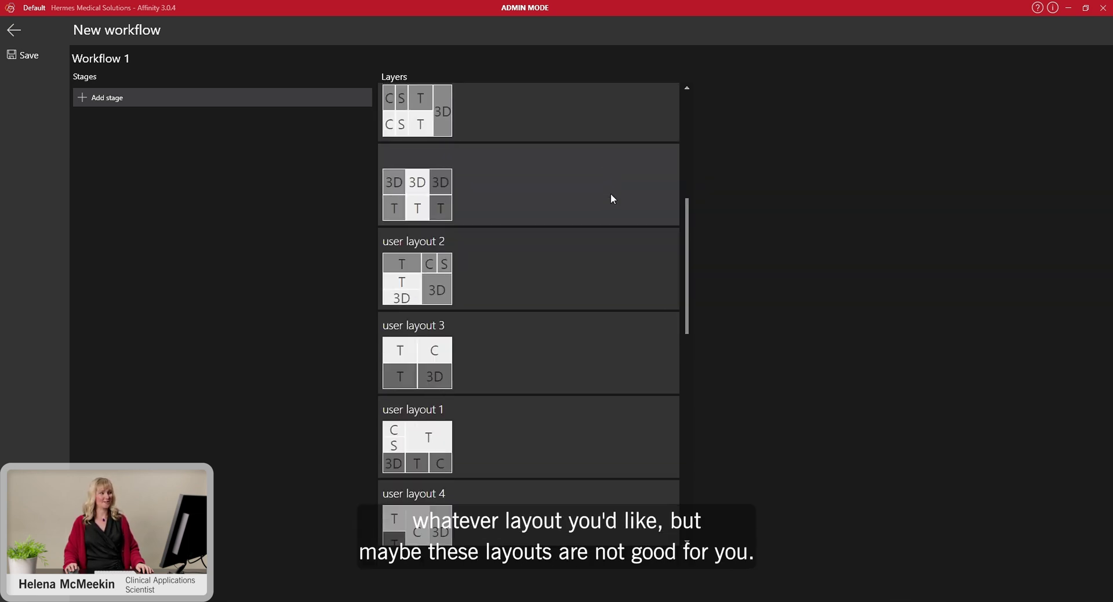
scroll(611, 195, "down", 7)
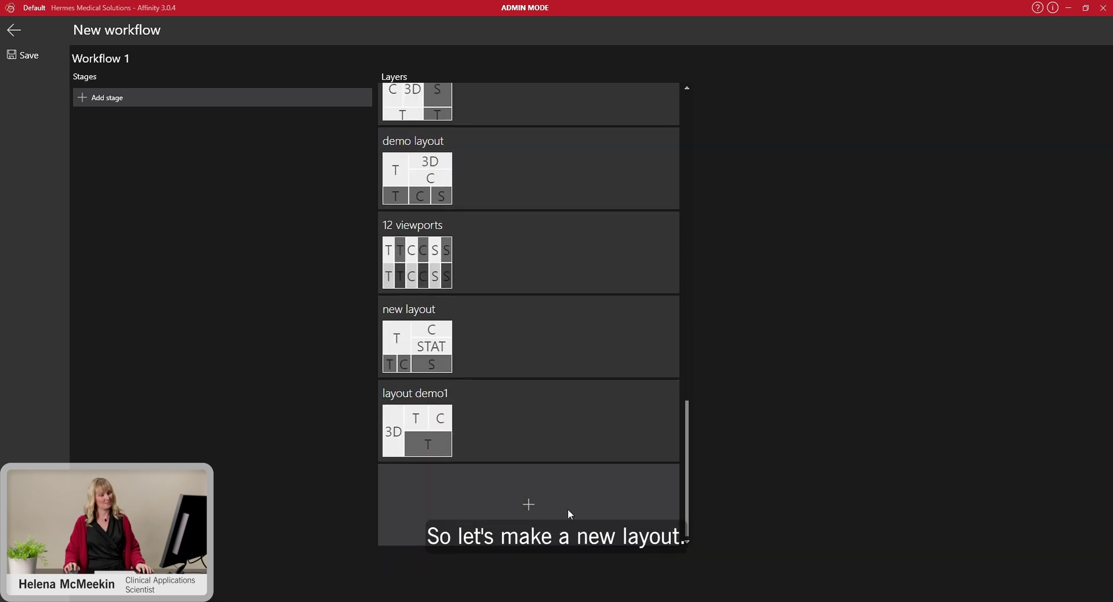
left_click(568, 508)
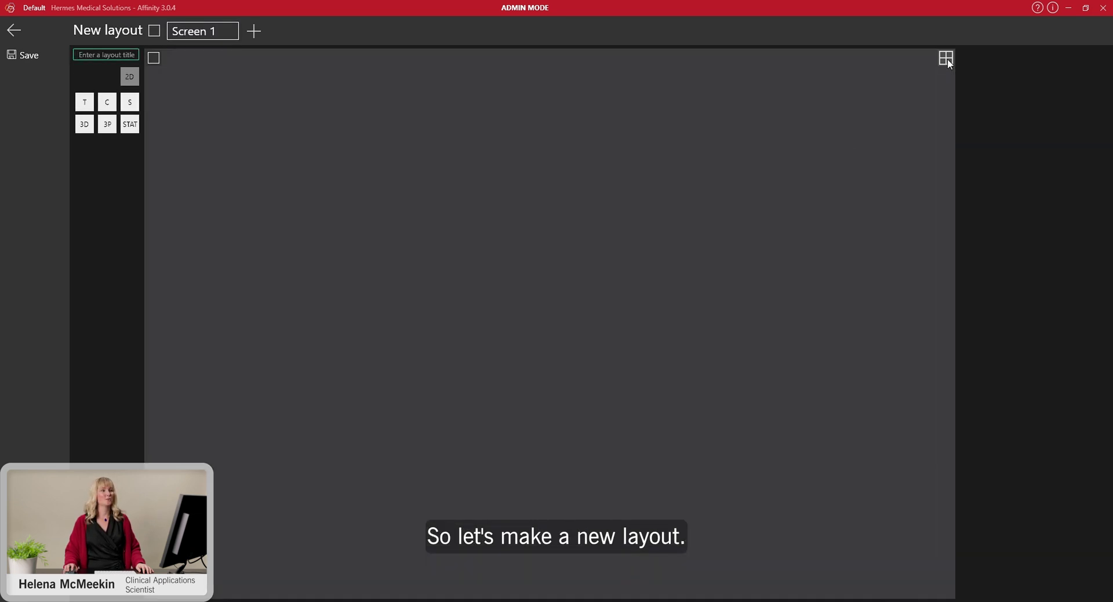
Split the canvas 2x2, divide the top-left pane into two columns, and make the top row taller.
left_click(947, 57)
left_click(967, 120)
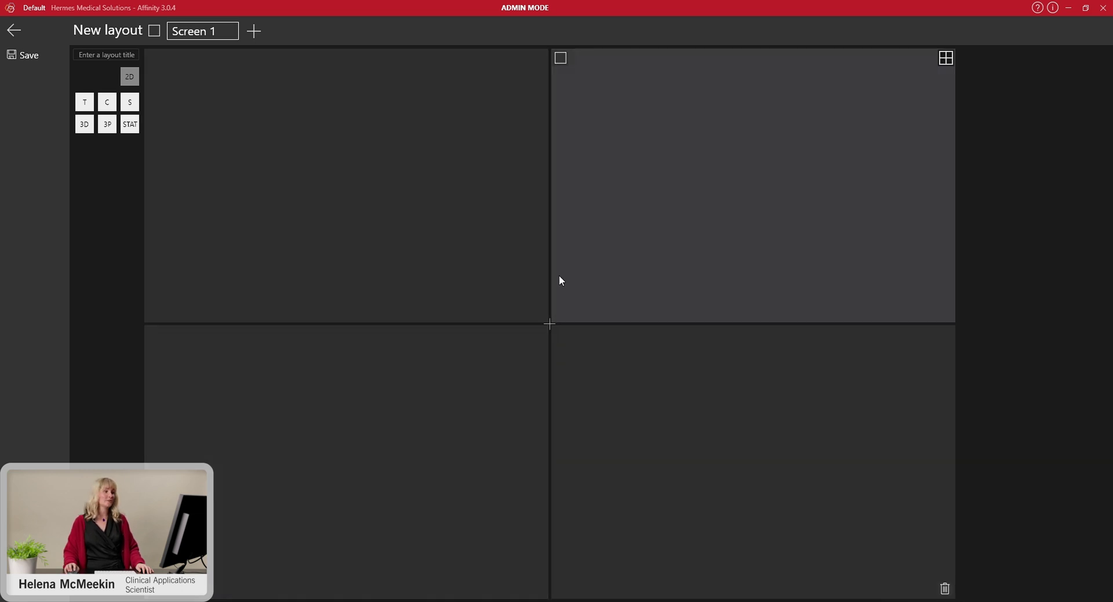
left_click_drag(550, 274, 673, 279)
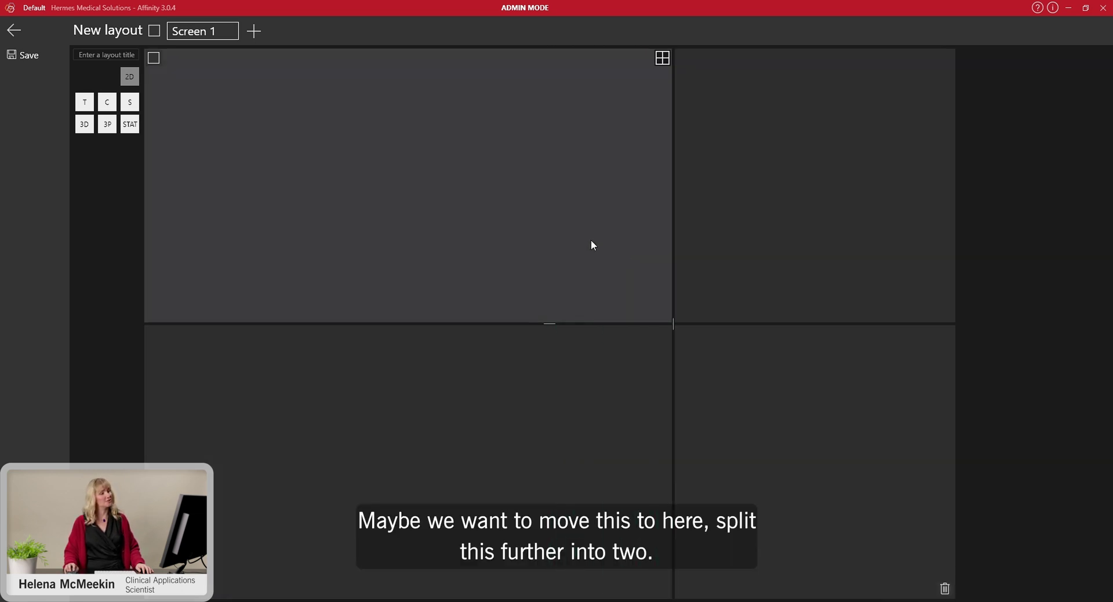
left_click(661, 58)
left_click(683, 97)
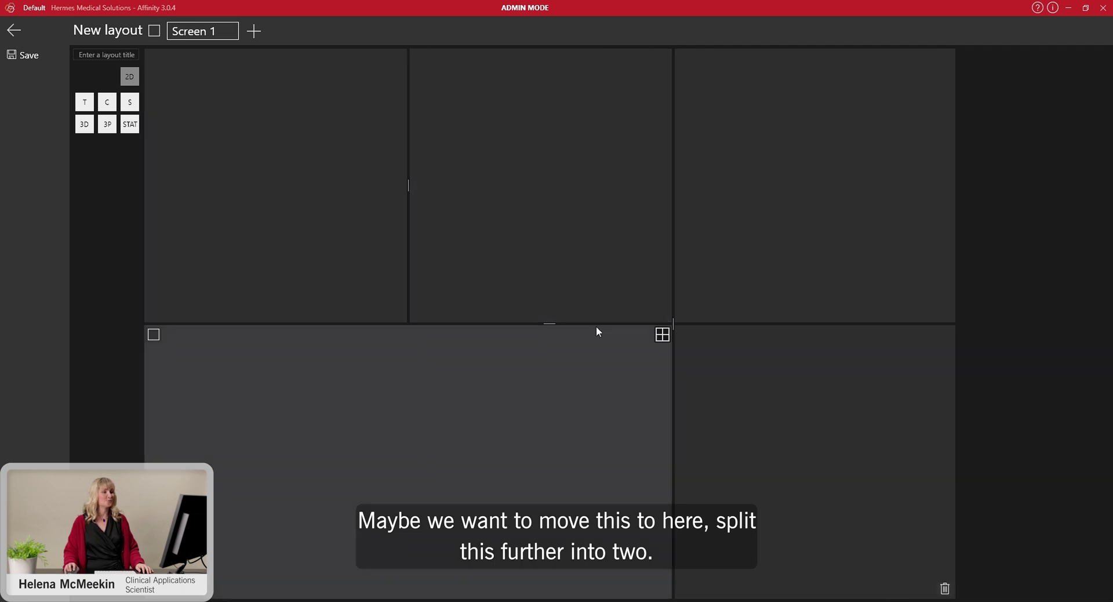
left_click_drag(597, 327, 550, 423)
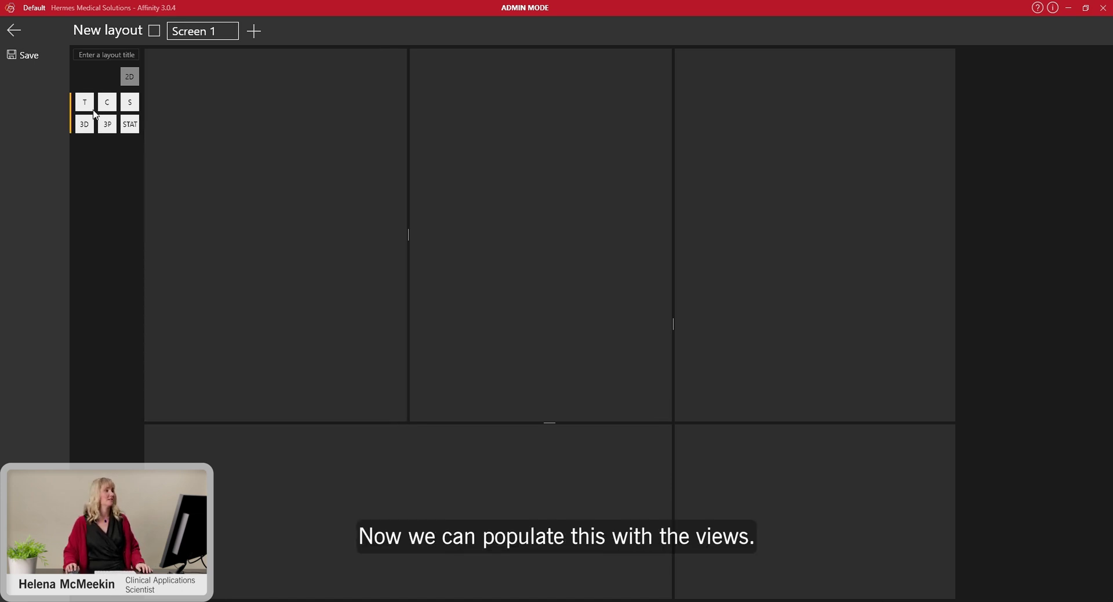
Fill the top row with transverse, sagittal and coronal views and the bottom with two 3D views.
left_click_drag(88, 104, 221, 157)
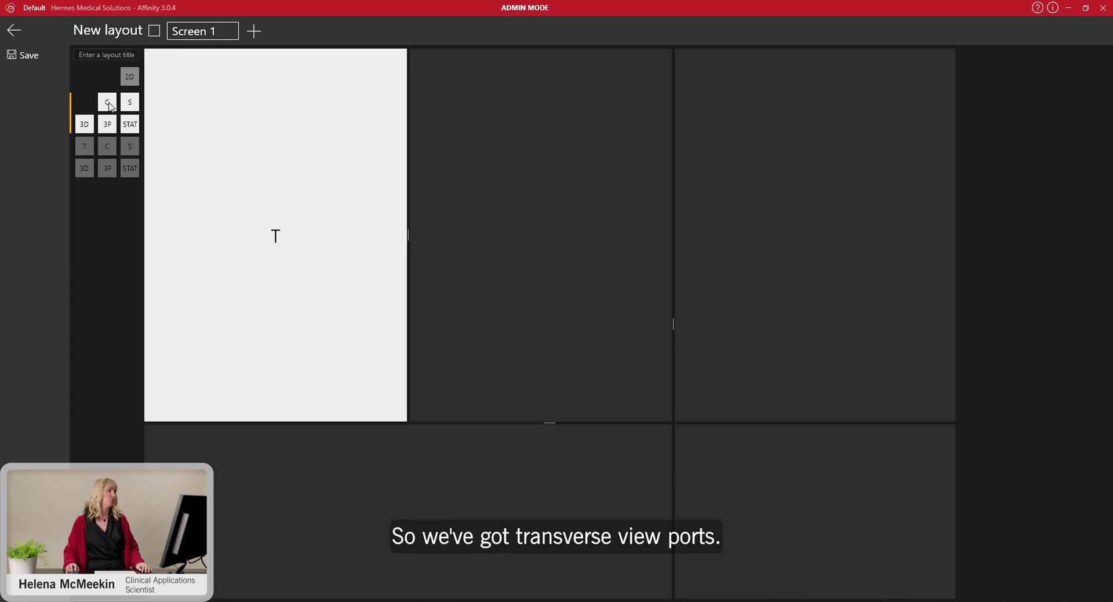
left_click_drag(109, 102, 729, 186)
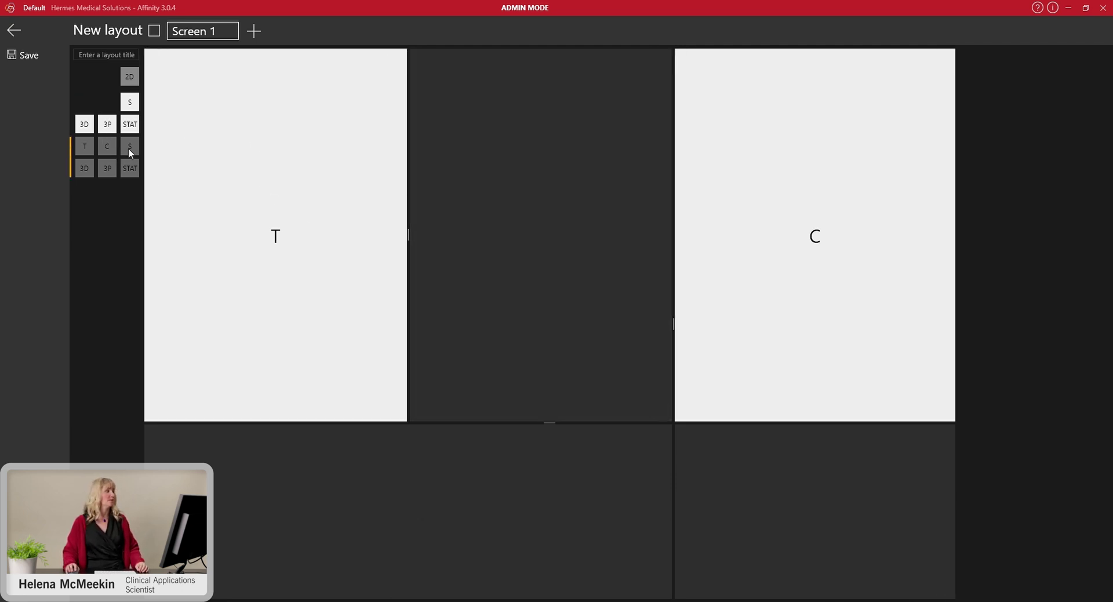
left_click_drag(128, 148, 510, 185)
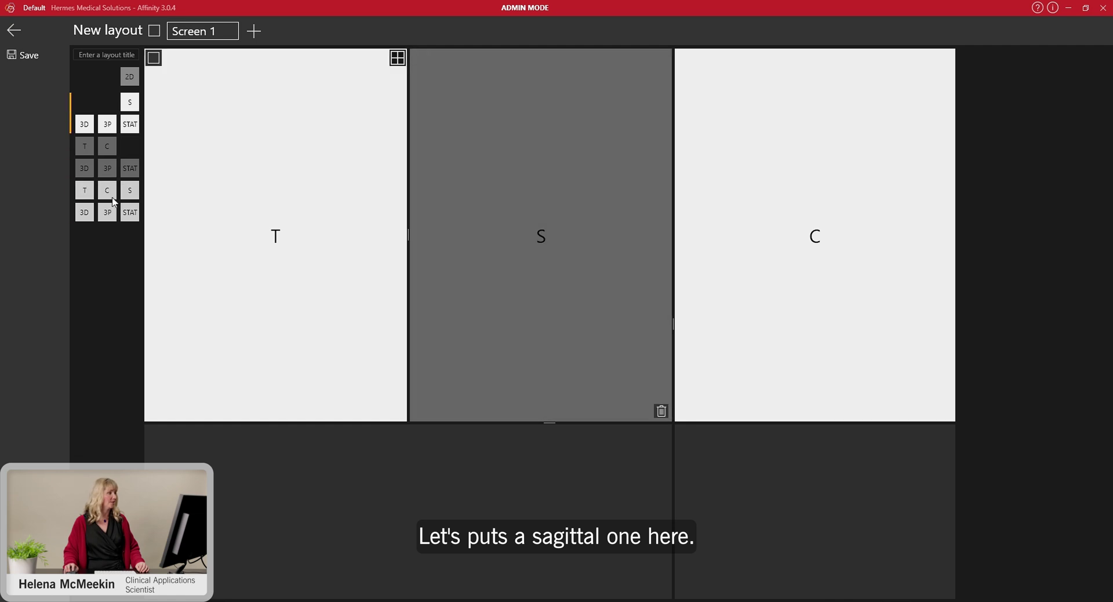
left_click_drag(87, 168, 452, 536)
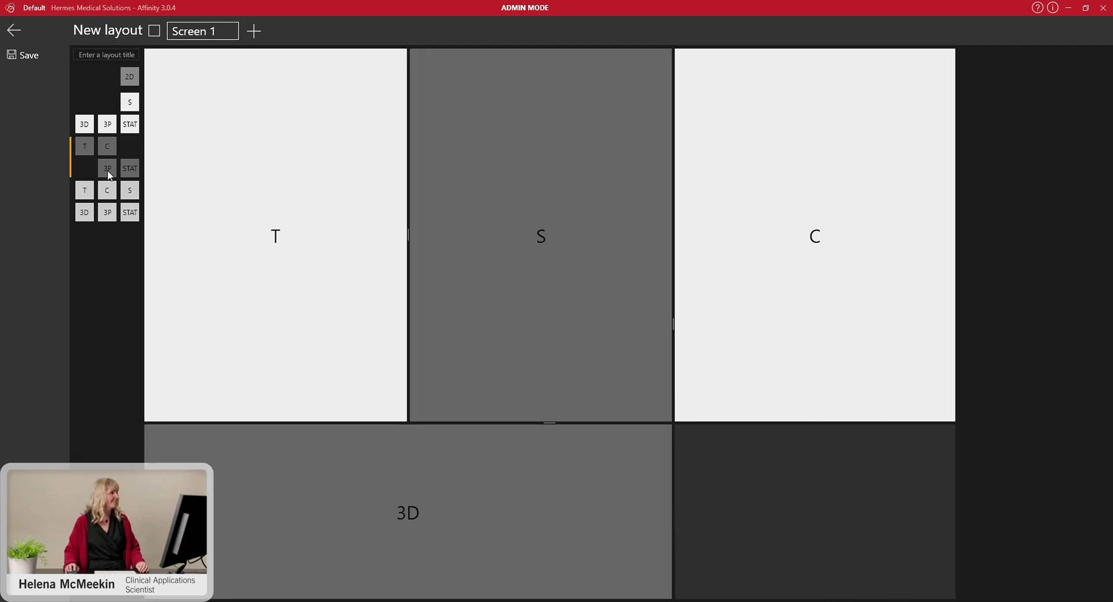
left_click_drag(85, 132, 733, 488)
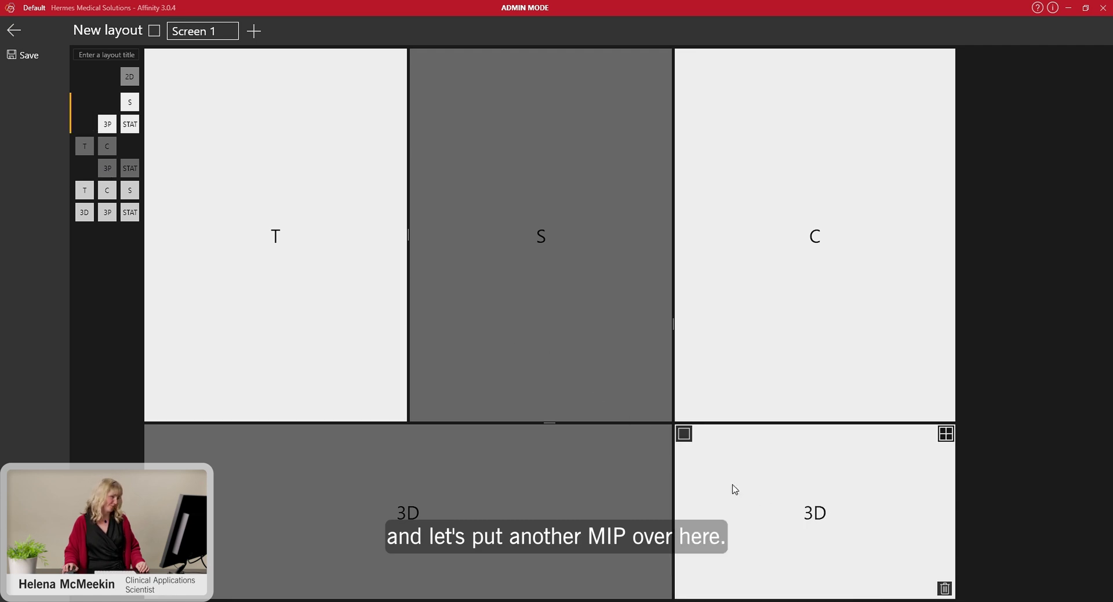
left_click(315, 166)
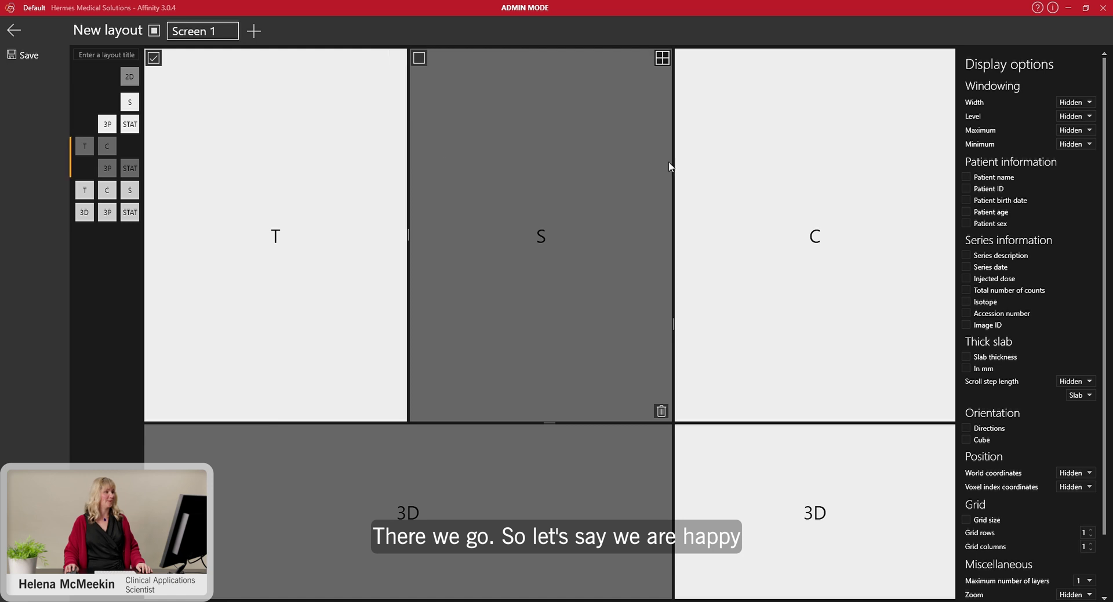